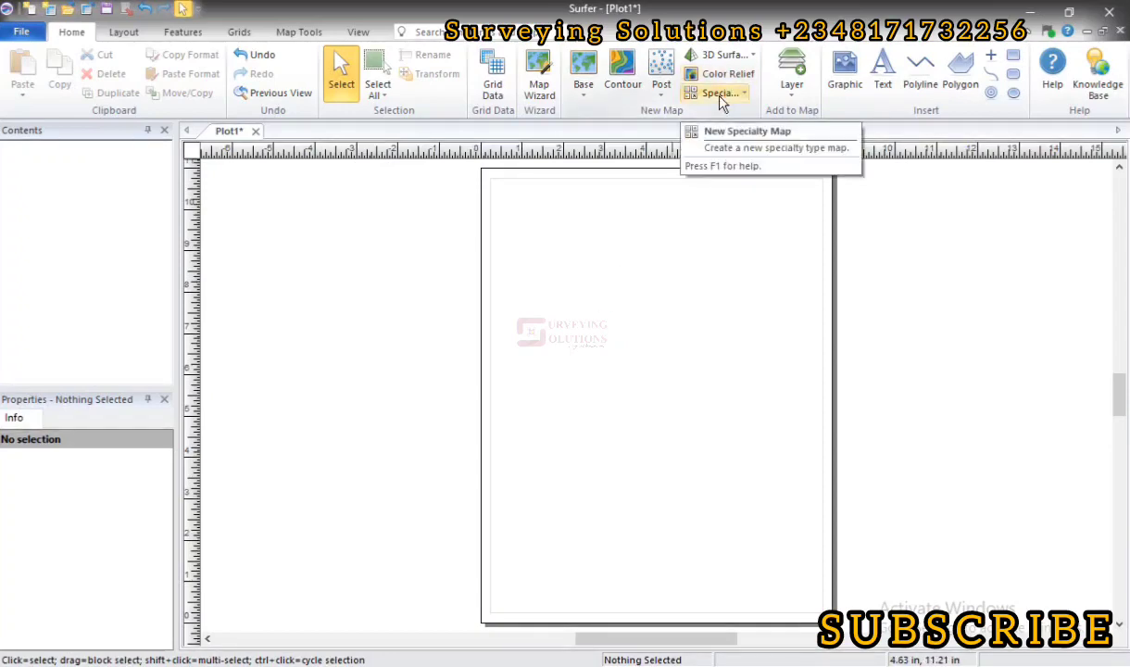
Create a new contour map from the SH.grd grid file.
{"action": "left_click", "coordinate": [626, 79]}
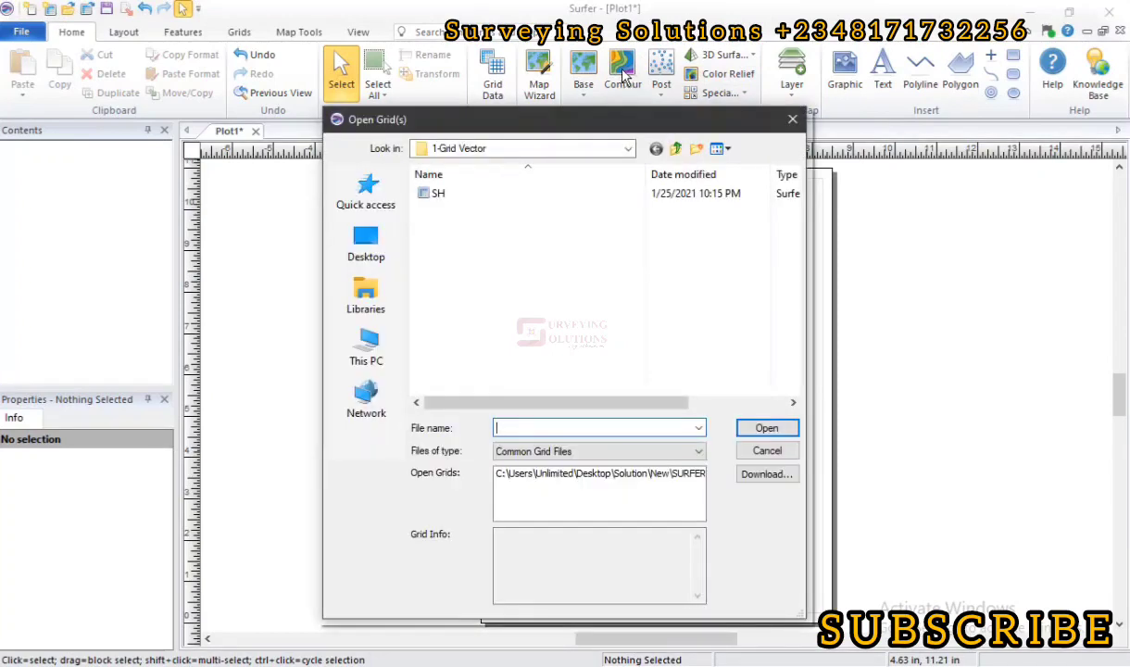
{"action": "left_click", "coordinate": [475, 196]}
{"action": "left_click", "coordinate": [766, 429]}
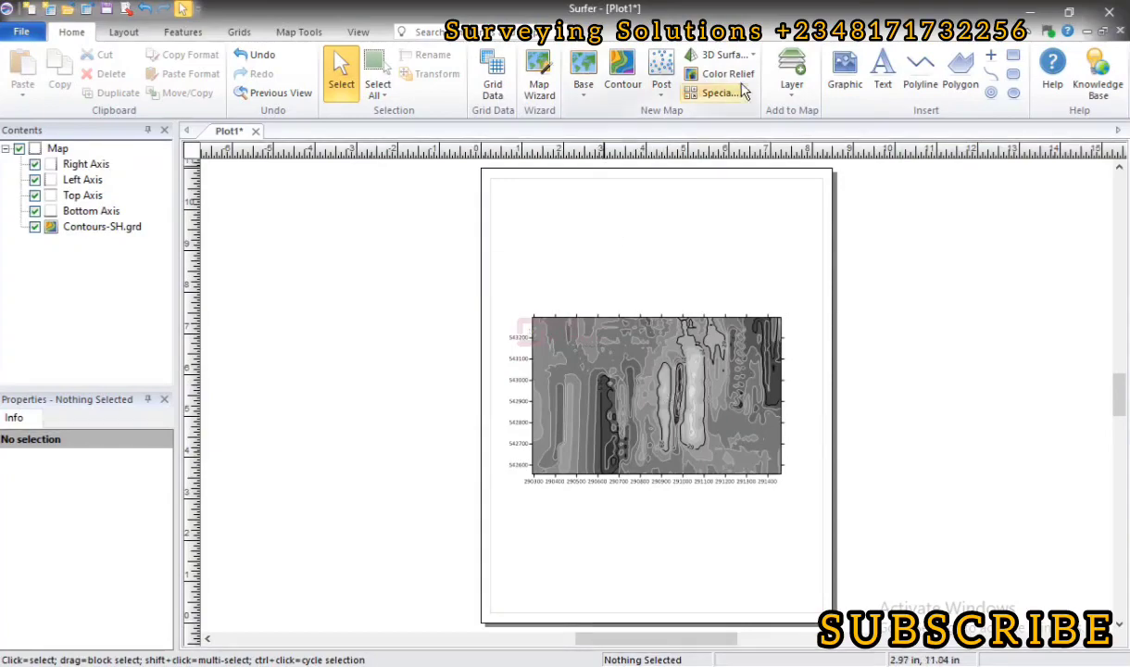
Create a 3D surface map from the SH.grd grid.
{"action": "left_click", "coordinate": [753, 57]}
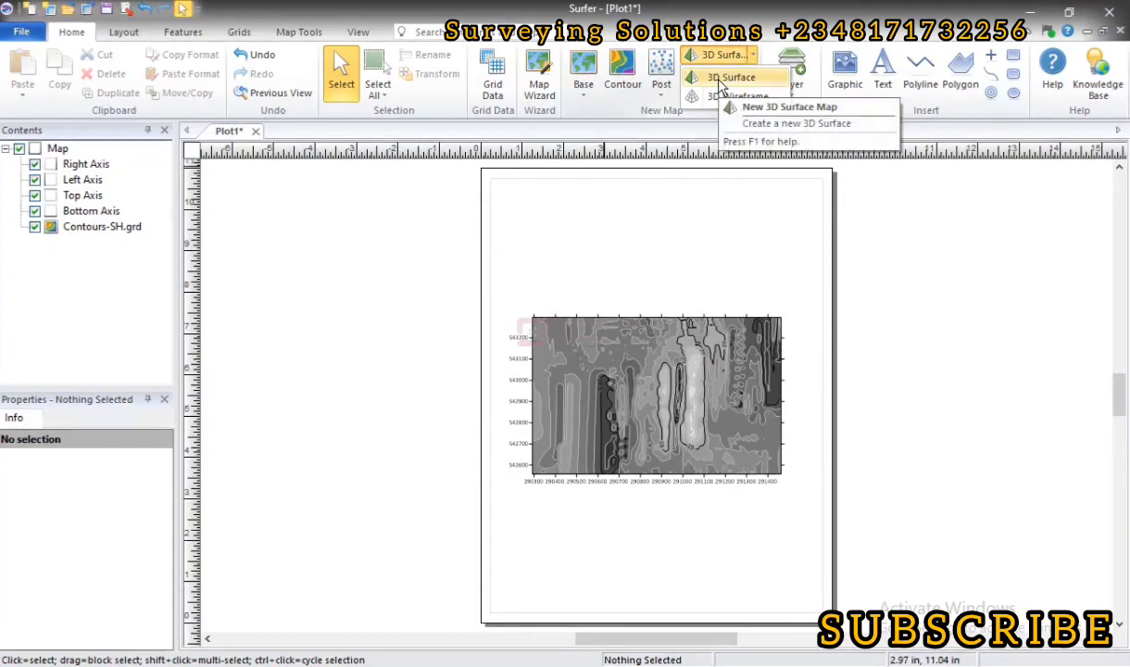
{"action": "left_click", "coordinate": [726, 79]}
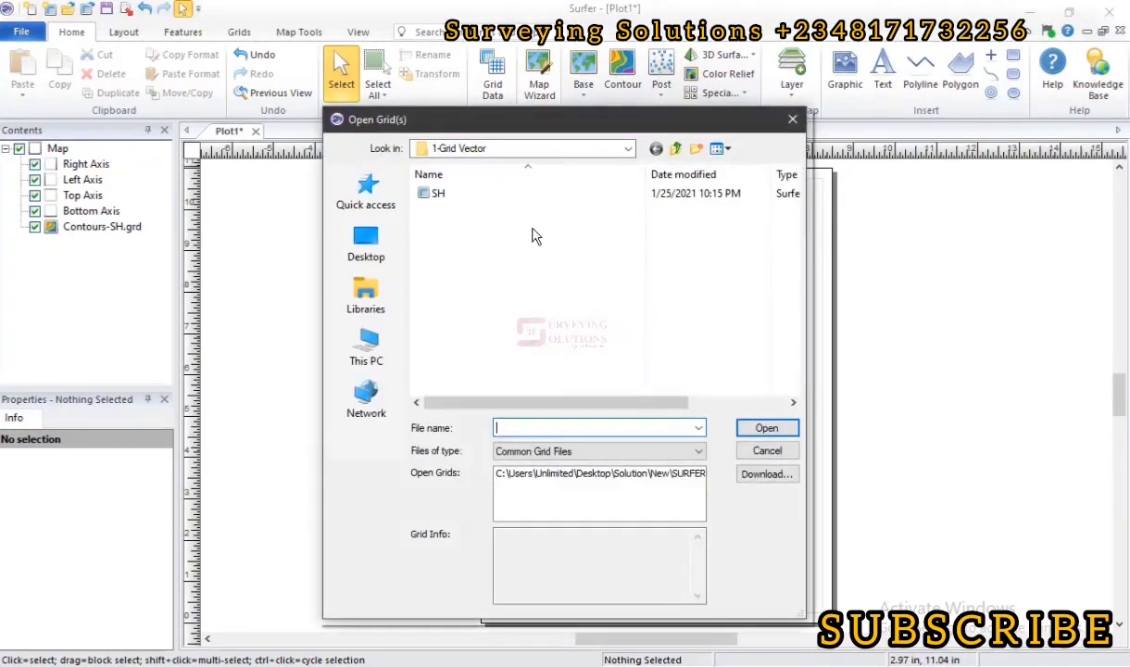
{"action": "left_click", "coordinate": [514, 192]}
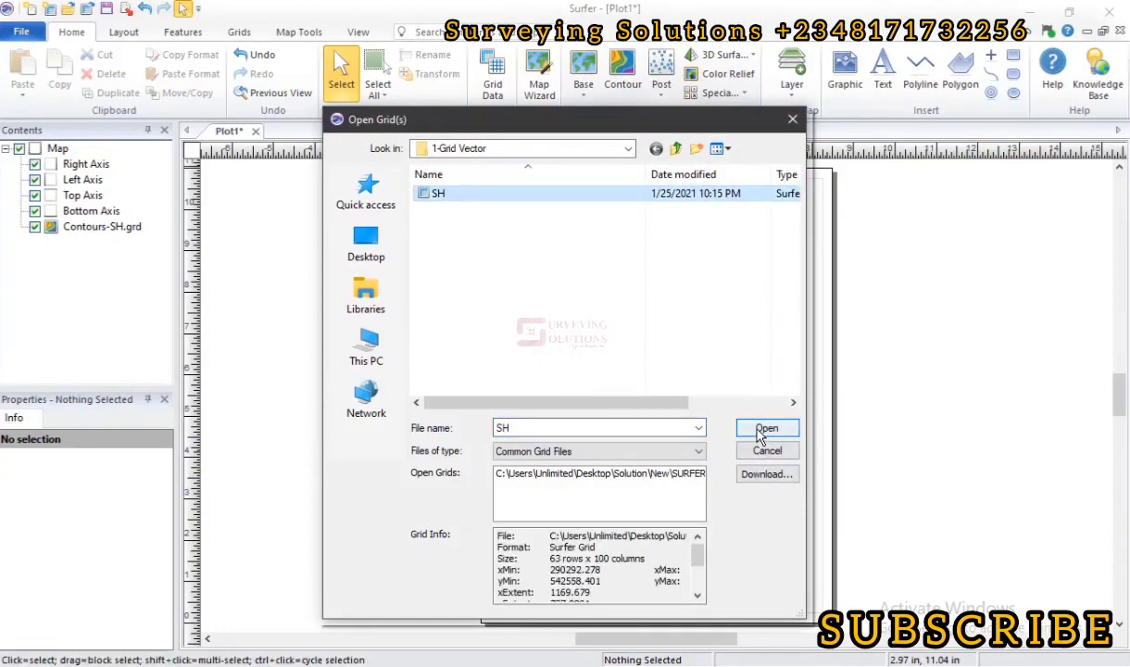
{"action": "left_click", "coordinate": [767, 428]}
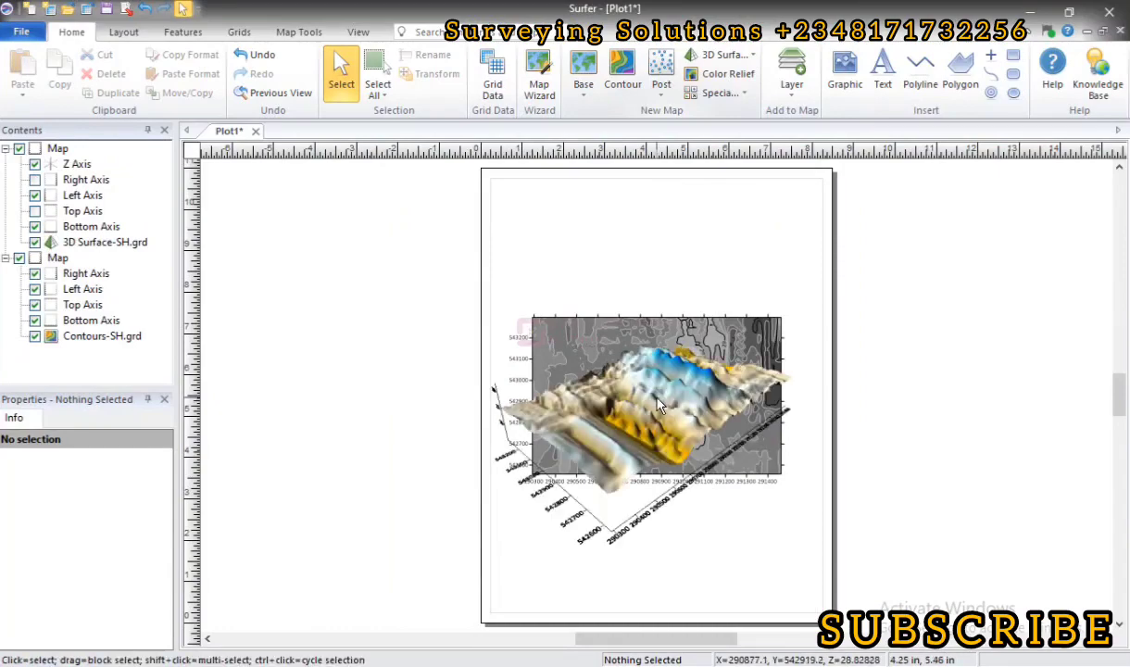
Move the 3D surface up-left and the contour map to the page's top right.
{"action": "left_click", "coordinate": [658, 403]}
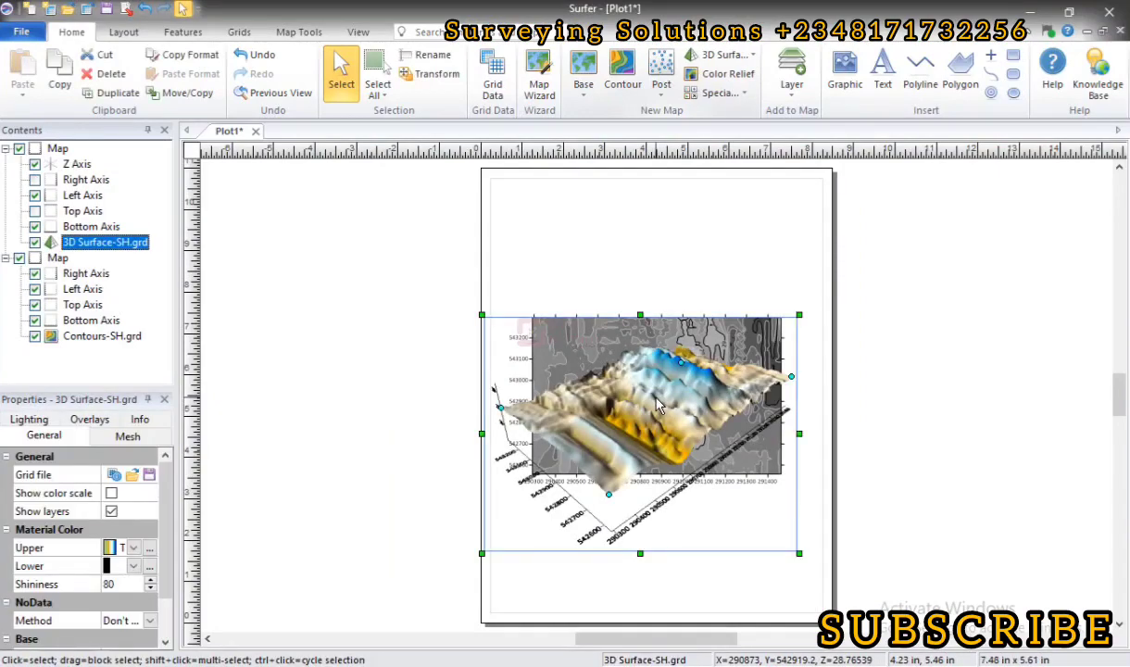
{"action": "left_click_drag", "start_coordinate": [657, 403], "coordinate": [463, 316]}
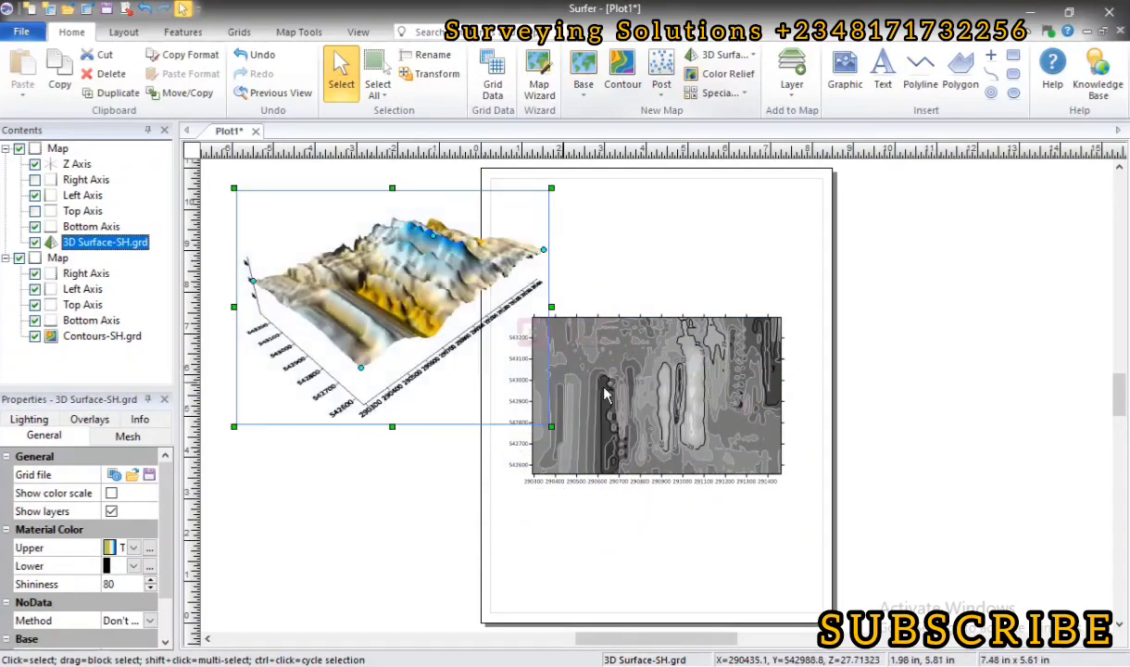
{"action": "left_click", "coordinate": [673, 389]}
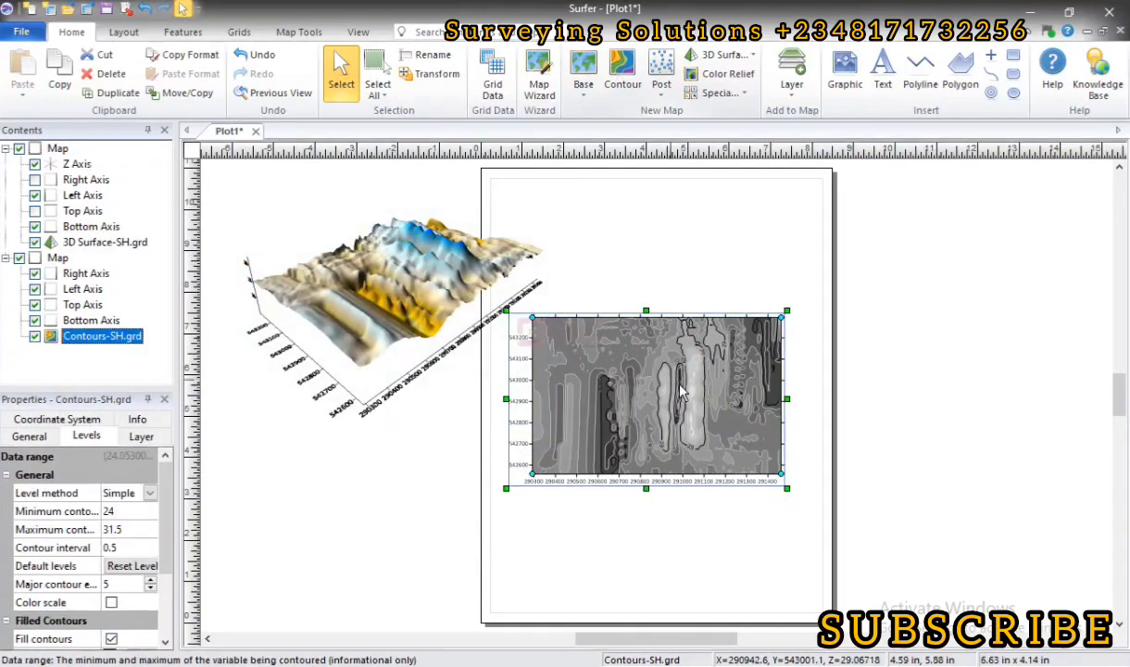
{"action": "left_click_drag", "start_coordinate": [673, 389], "coordinate": [745, 272]}
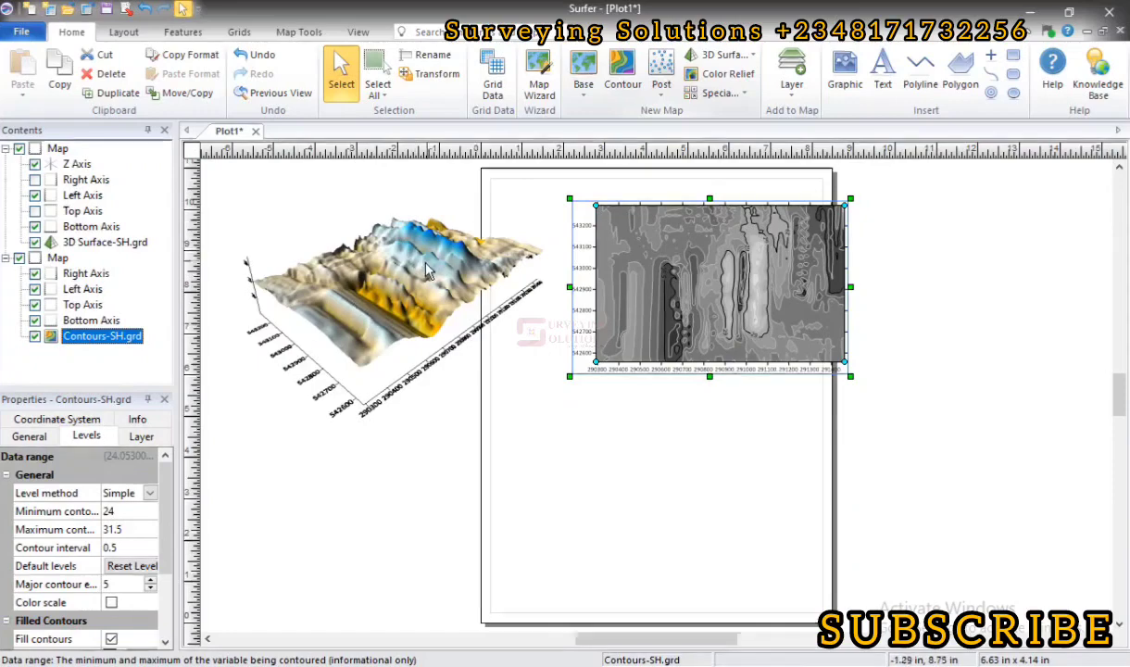
Create a 1-Grid Vector map from the SH.grd grid via the Specialty map list.
{"action": "left_click", "coordinate": [738, 94]}
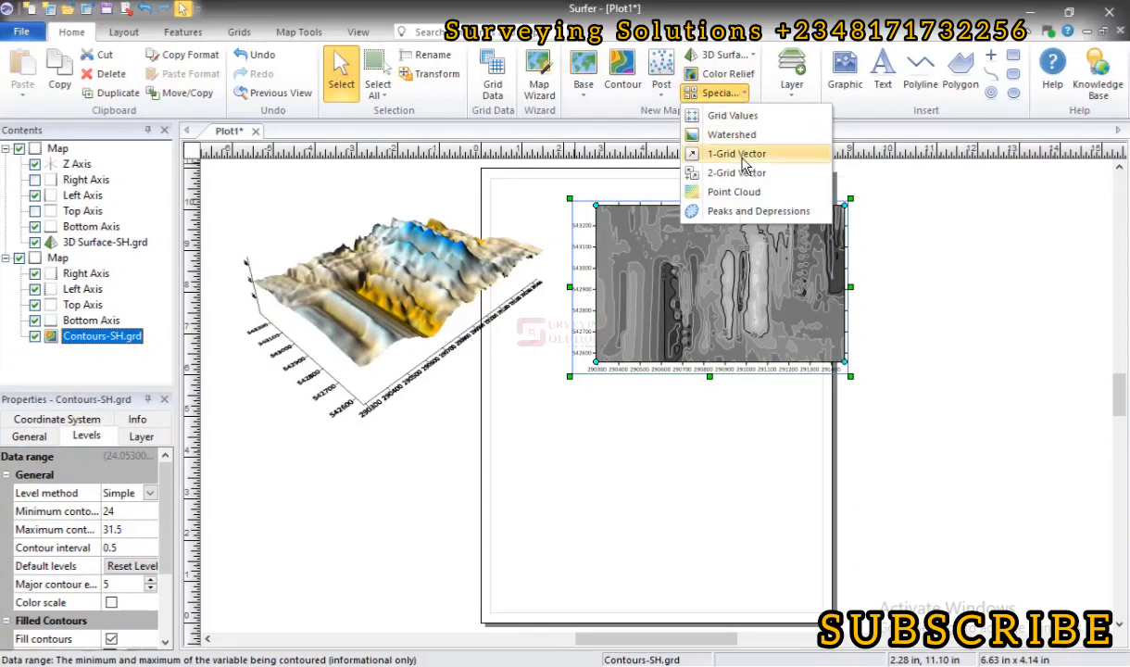
{"action": "left_click", "coordinate": [744, 95]}
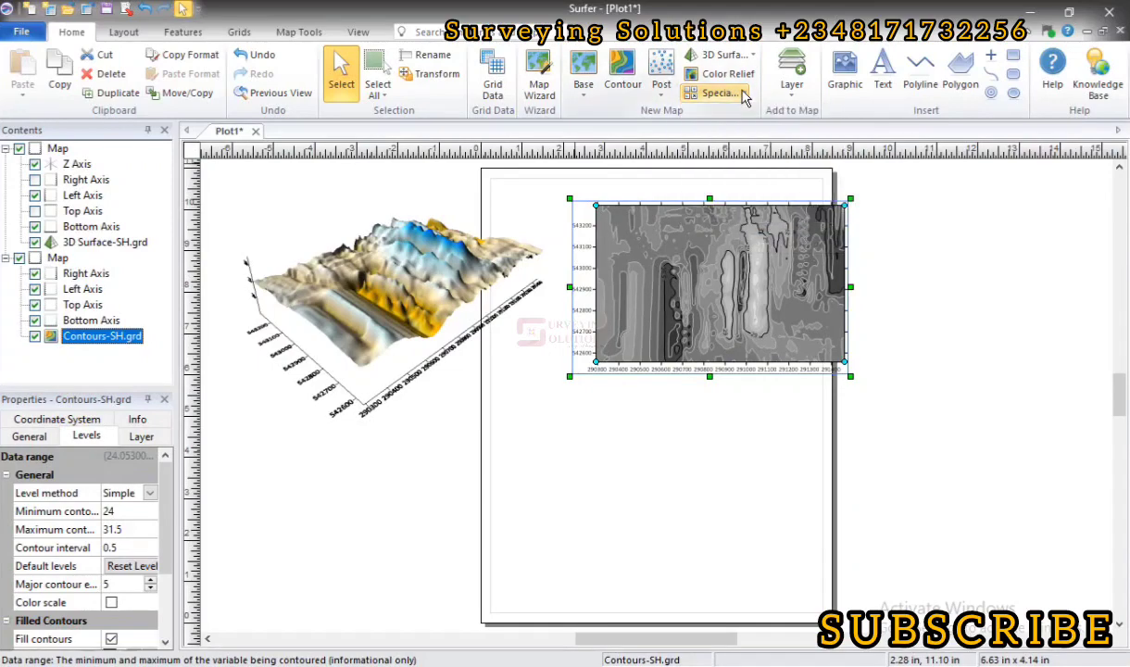
{"action": "left_click", "coordinate": [744, 95]}
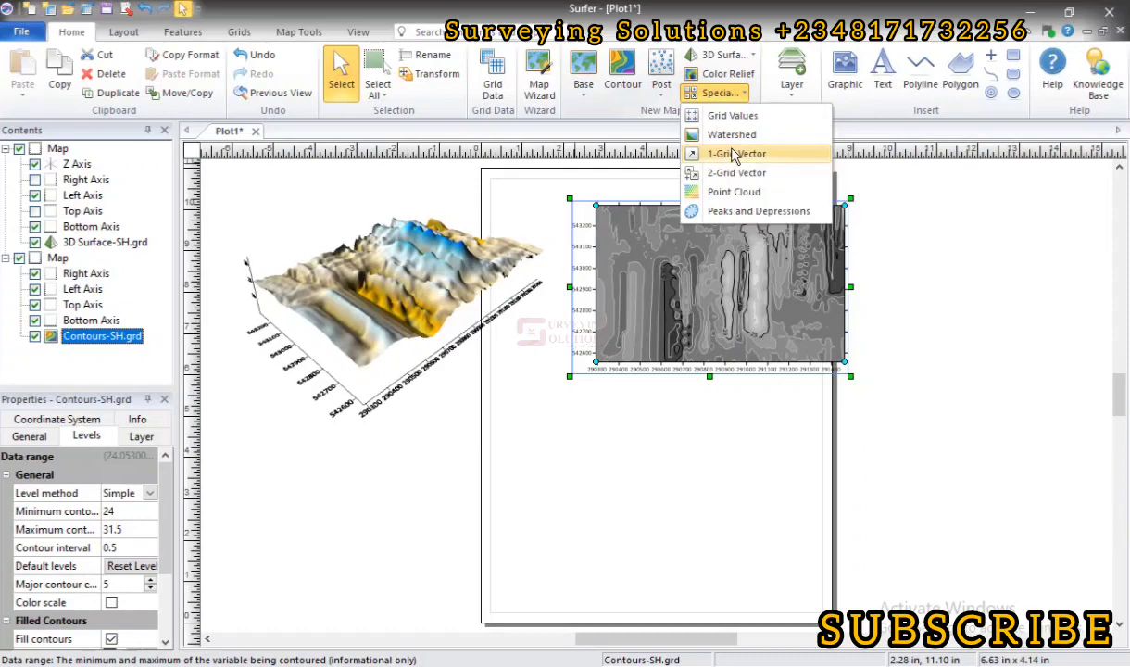
{"action": "left_click", "coordinate": [733, 155]}
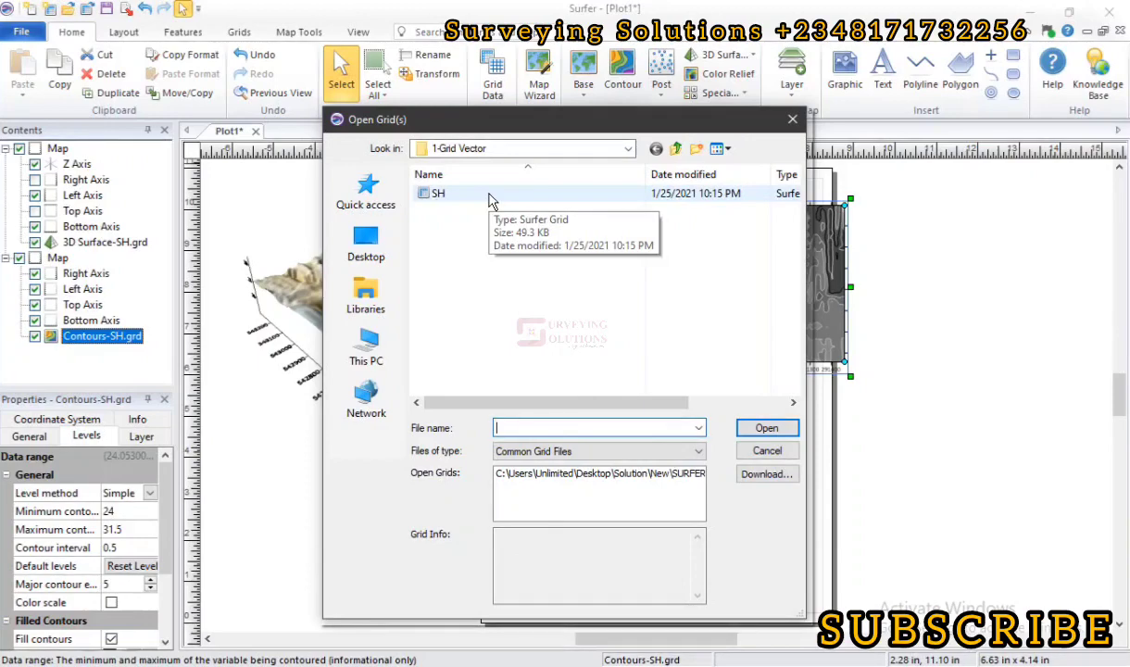
{"action": "left_click", "coordinate": [496, 199]}
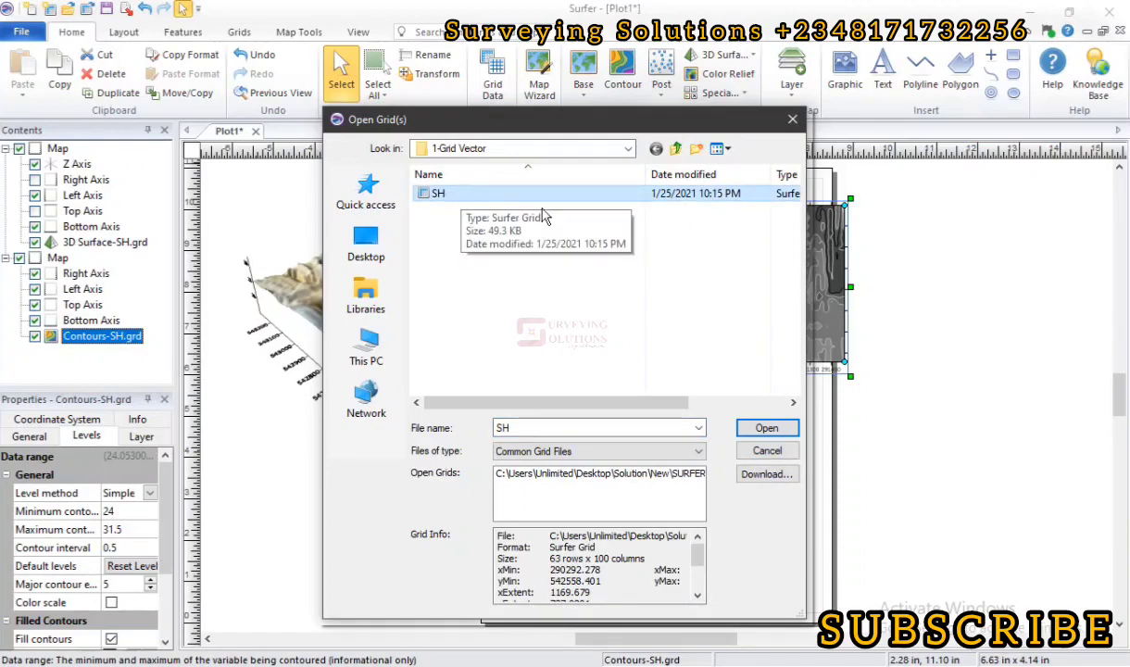
{"action": "left_click", "coordinate": [759, 431]}
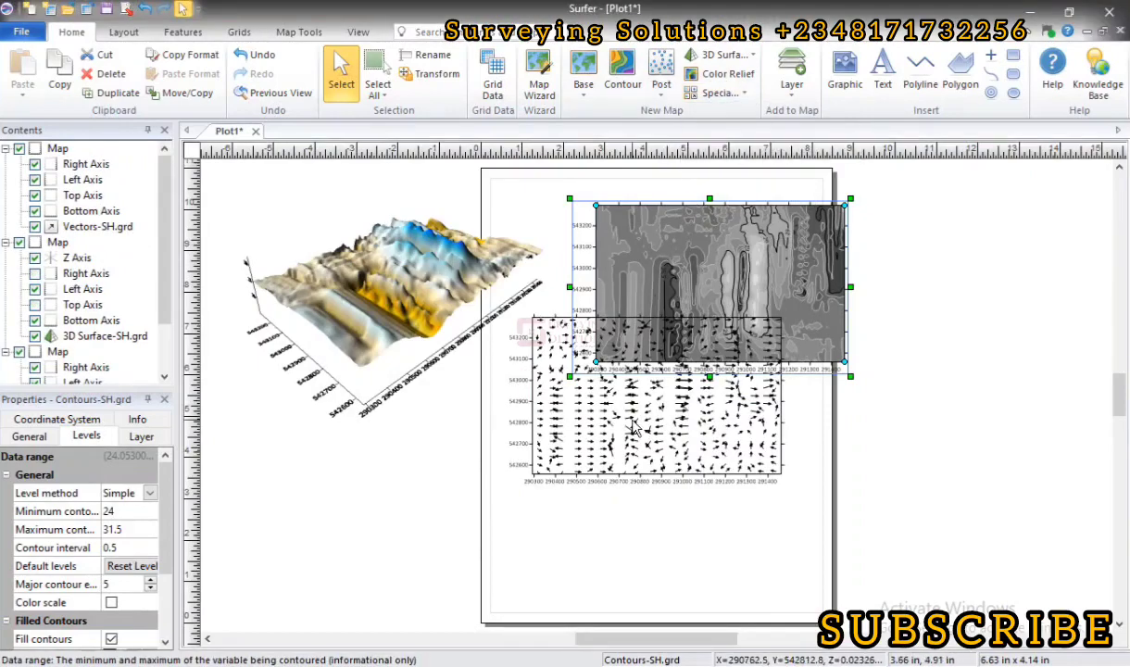
Drag the vector map below the contour map, then select the contour map.
{"action": "left_click", "coordinate": [632, 428]}
{"action": "left_click_drag", "start_coordinate": [633, 428], "coordinate": [626, 507]}
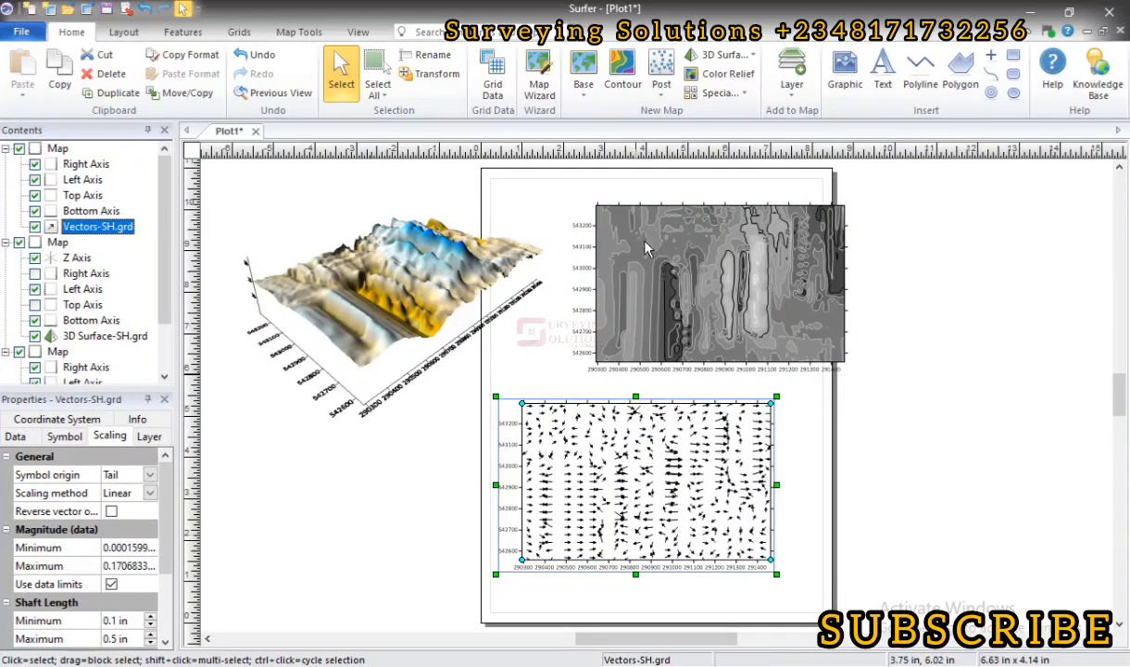
{"action": "left_click", "coordinate": [688, 266]}
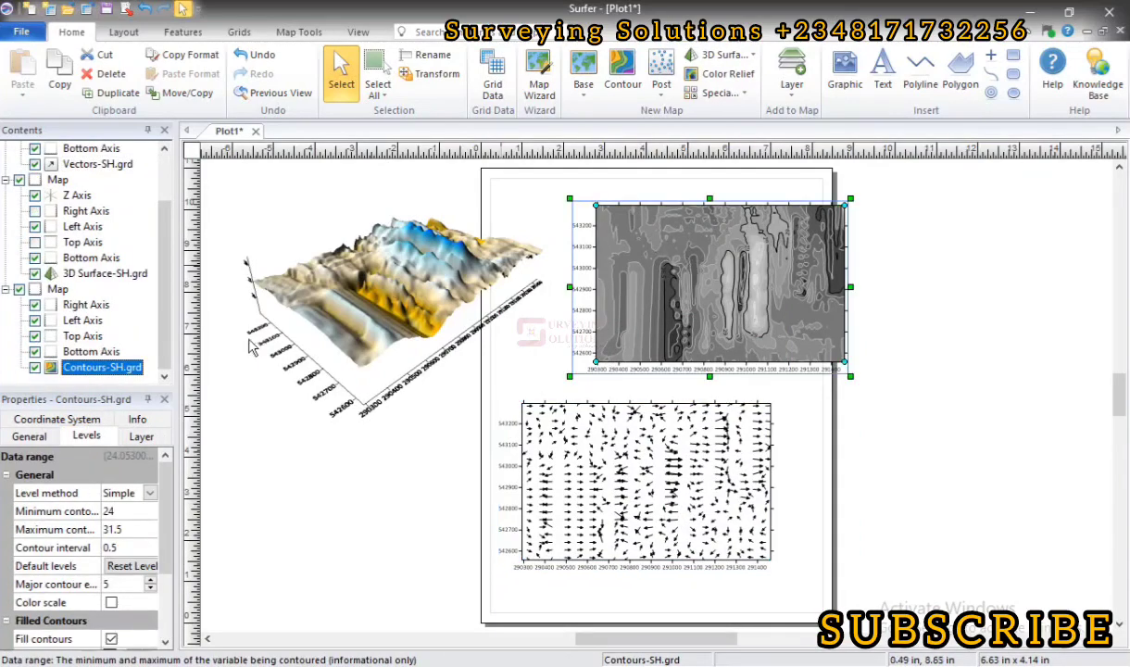
{"action": "scroll", "coordinate": [53, 548], "scroll_direction": "down", "scroll_amount": 2}
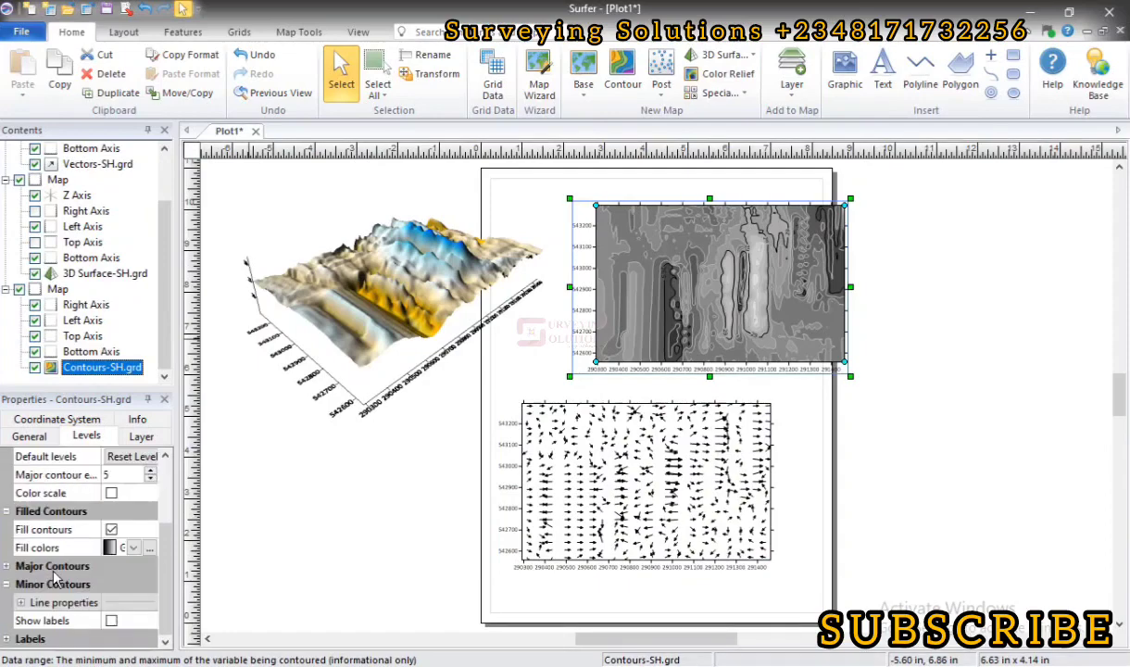
Change the contour map's fill colours from grayscale to ChromaDepth.
{"action": "left_click", "coordinate": [134, 548]}
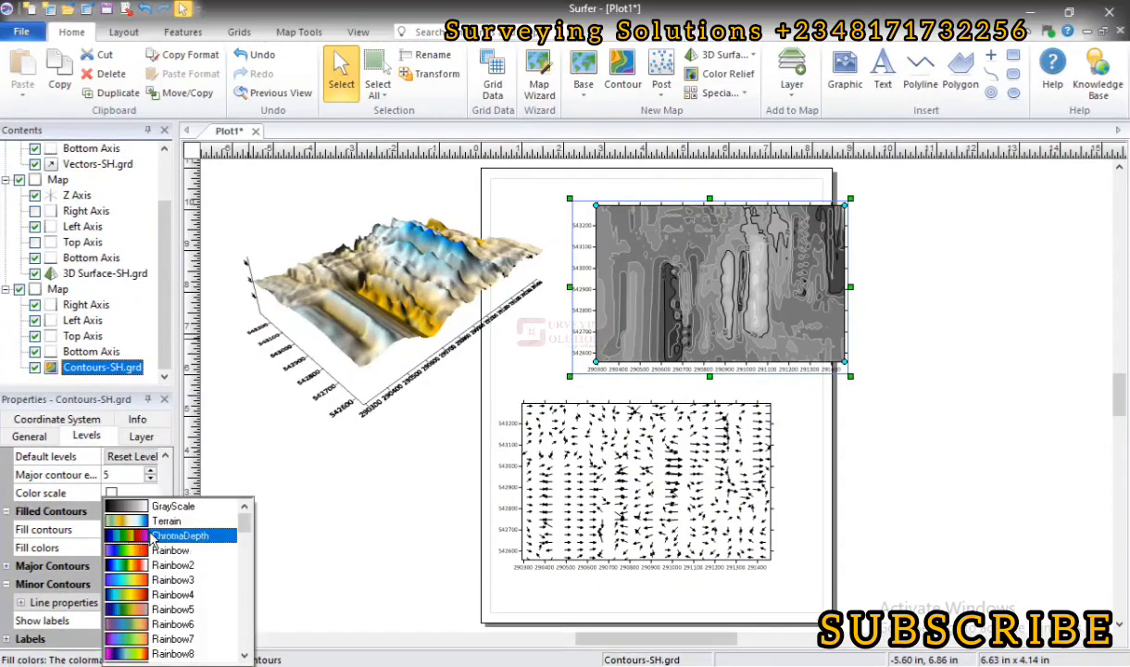
{"action": "left_click", "coordinate": [153, 537]}
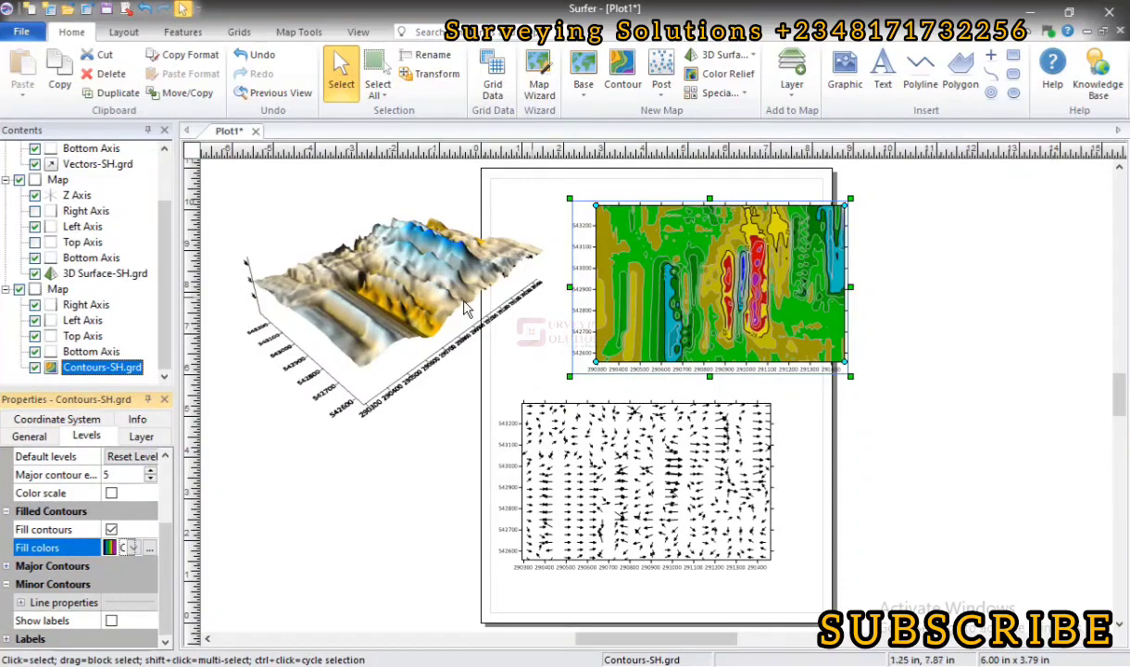
{"action": "left_click", "coordinate": [352, 280]}
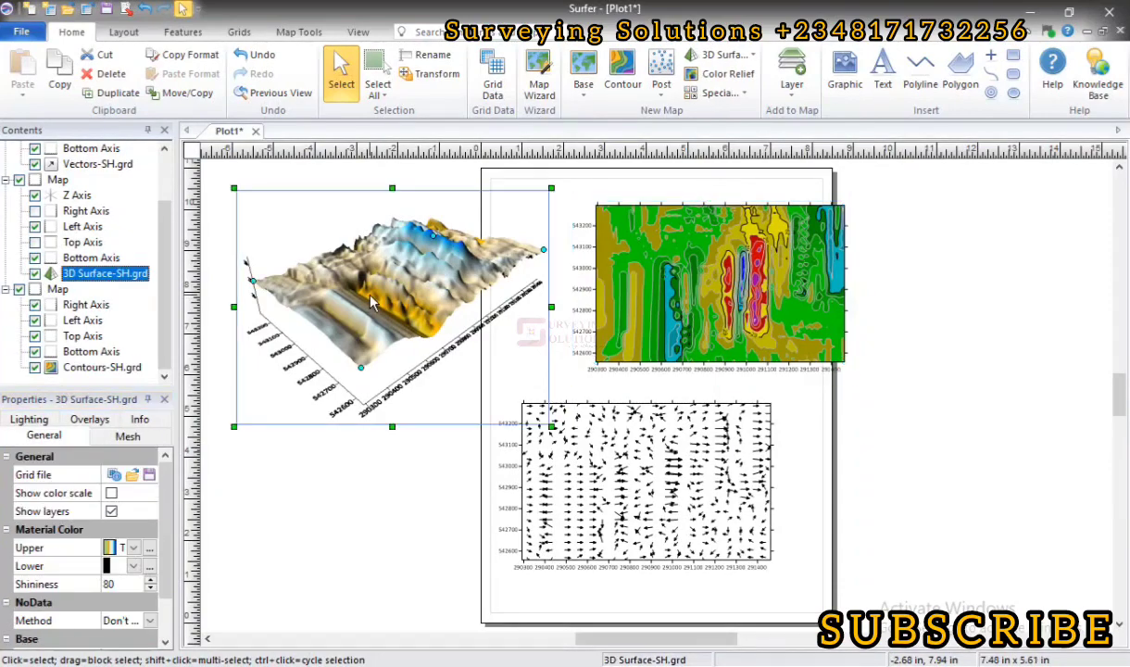
{"action": "left_click", "coordinate": [736, 291]}
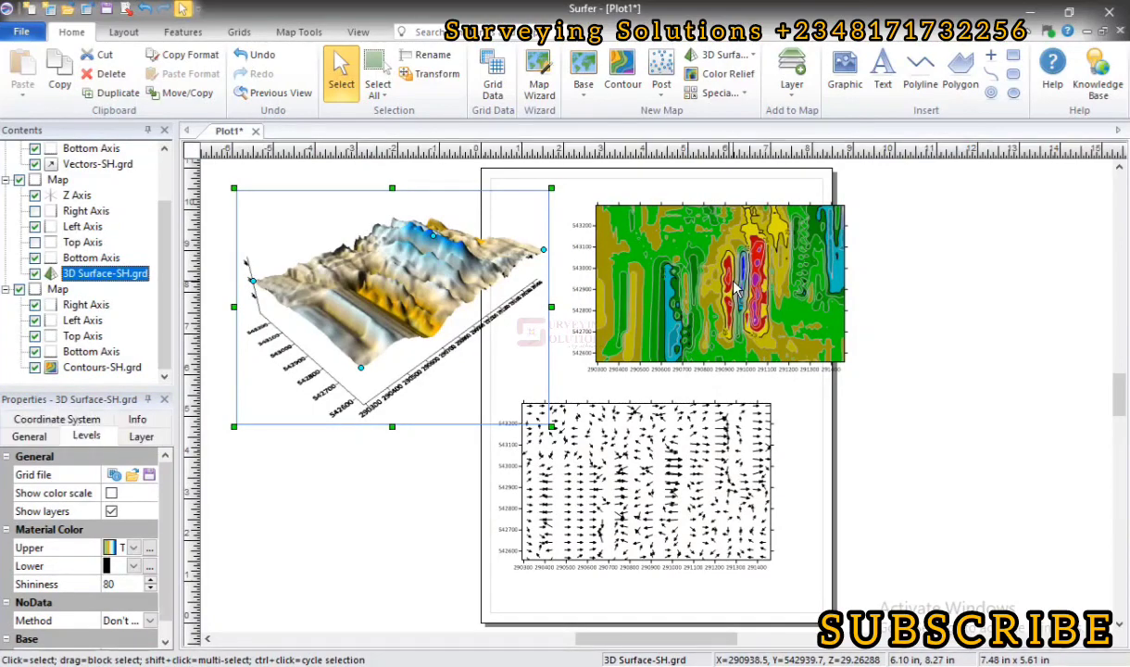
{"action": "left_click", "coordinate": [646, 491]}
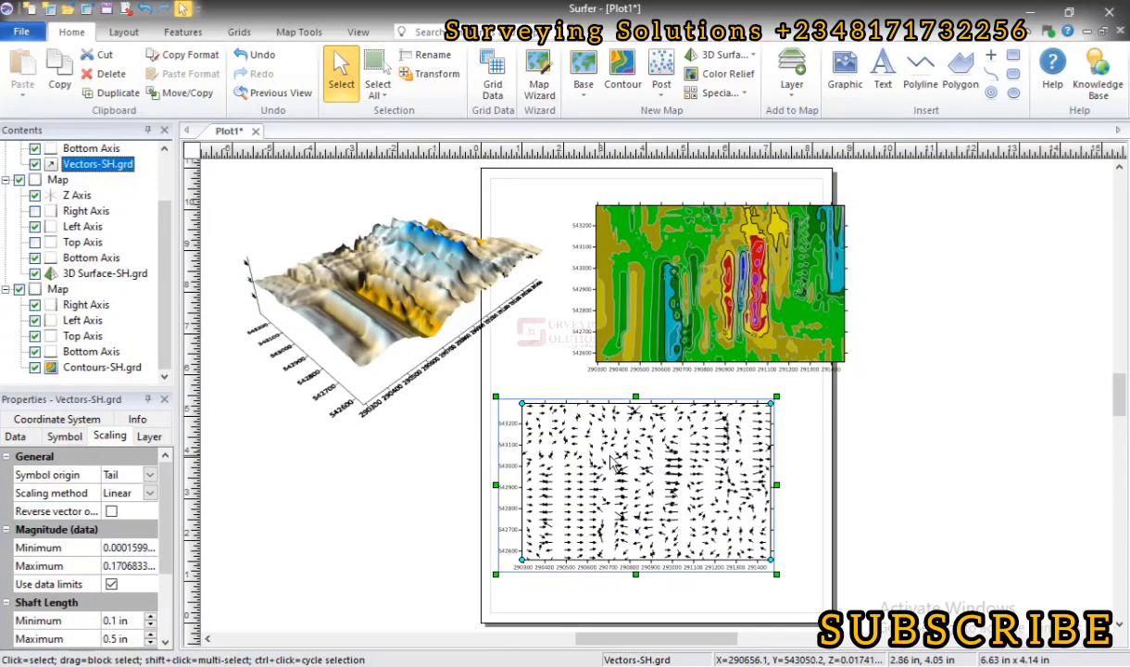
{"action": "scroll", "coordinate": [641, 473], "scroll_direction": "up", "scroll_amount": 1}
{"action": "scroll", "coordinate": [642, 472], "scroll_direction": "up", "scroll_amount": 1}
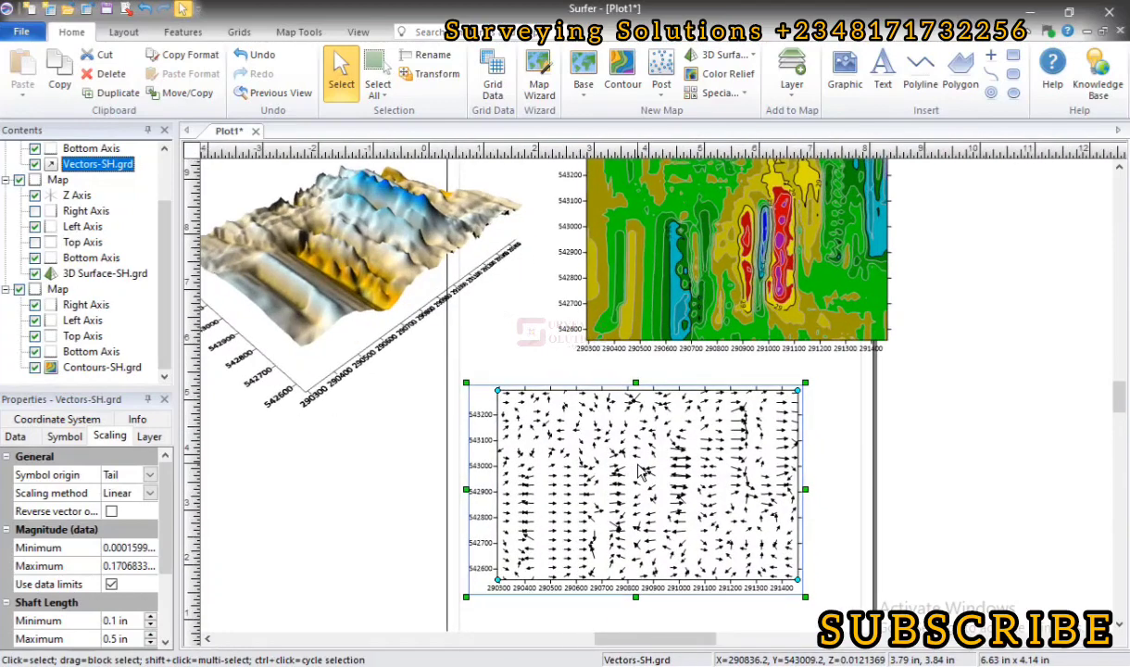
{"action": "scroll", "coordinate": [642, 472], "scroll_direction": "up", "scroll_amount": 2}
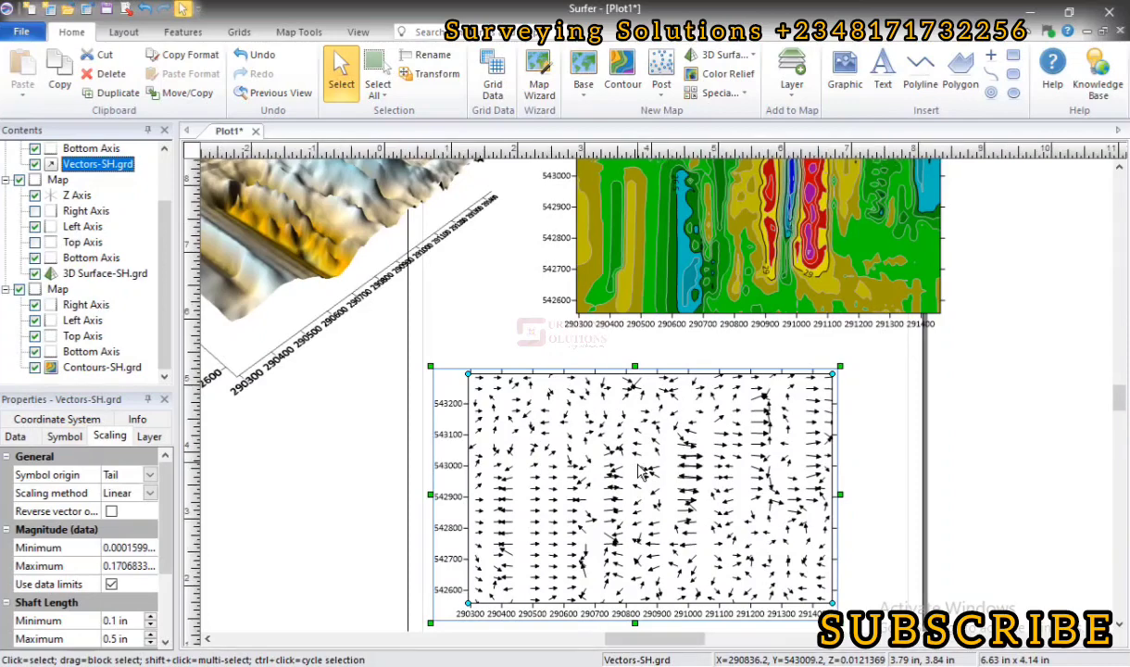
{"action": "scroll", "coordinate": [639, 472], "scroll_direction": "up", "scroll_amount": 1}
{"action": "scroll", "coordinate": [639, 471], "scroll_direction": "up", "scroll_amount": 1}
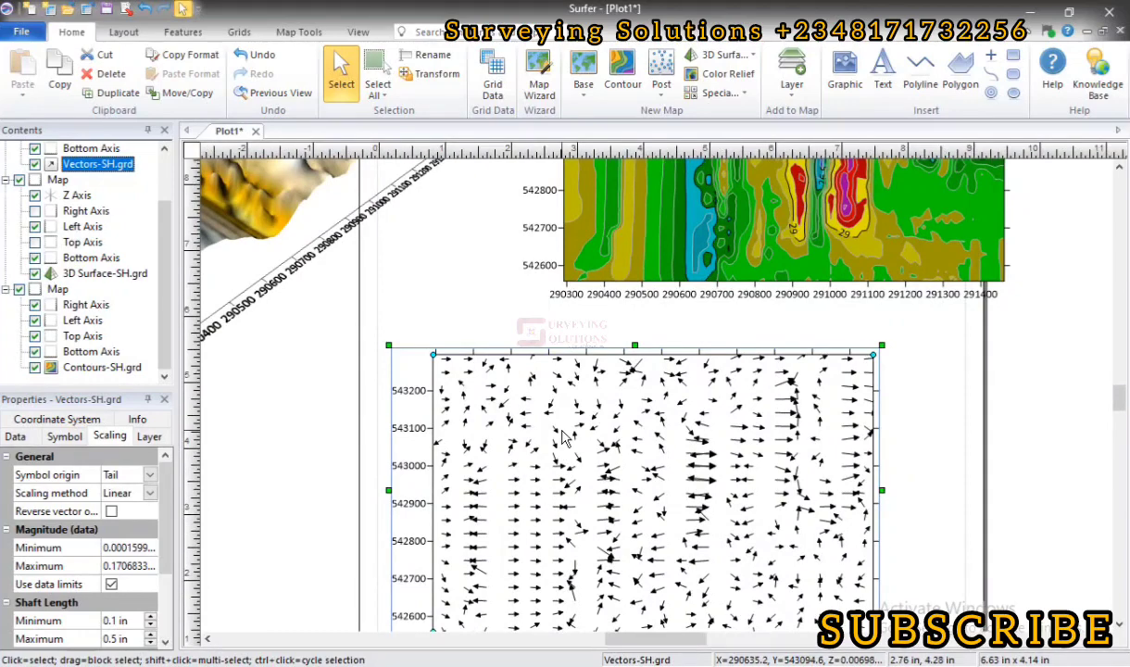
{"action": "scroll", "coordinate": [560, 433], "scroll_direction": "down", "scroll_amount": 1}
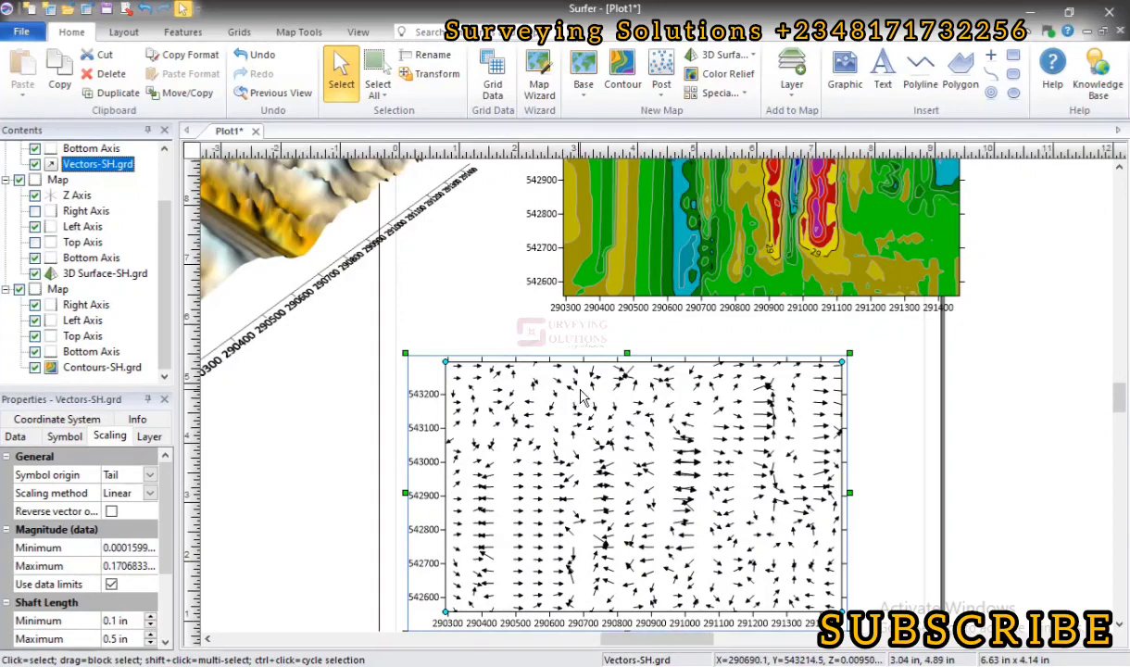
{"action": "scroll", "coordinate": [555, 384], "scroll_direction": "down", "scroll_amount": 1}
{"action": "scroll", "coordinate": [581, 396], "scroll_direction": "down", "scroll_amount": 1}
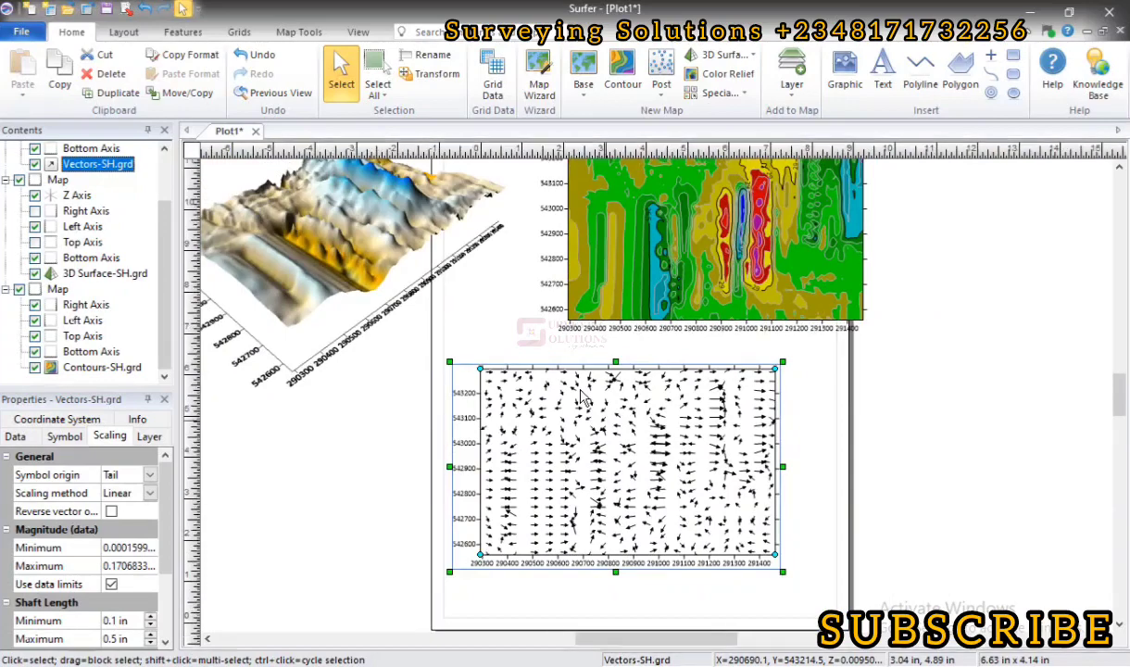
{"action": "scroll", "coordinate": [581, 397], "scroll_direction": "down", "scroll_amount": 1}
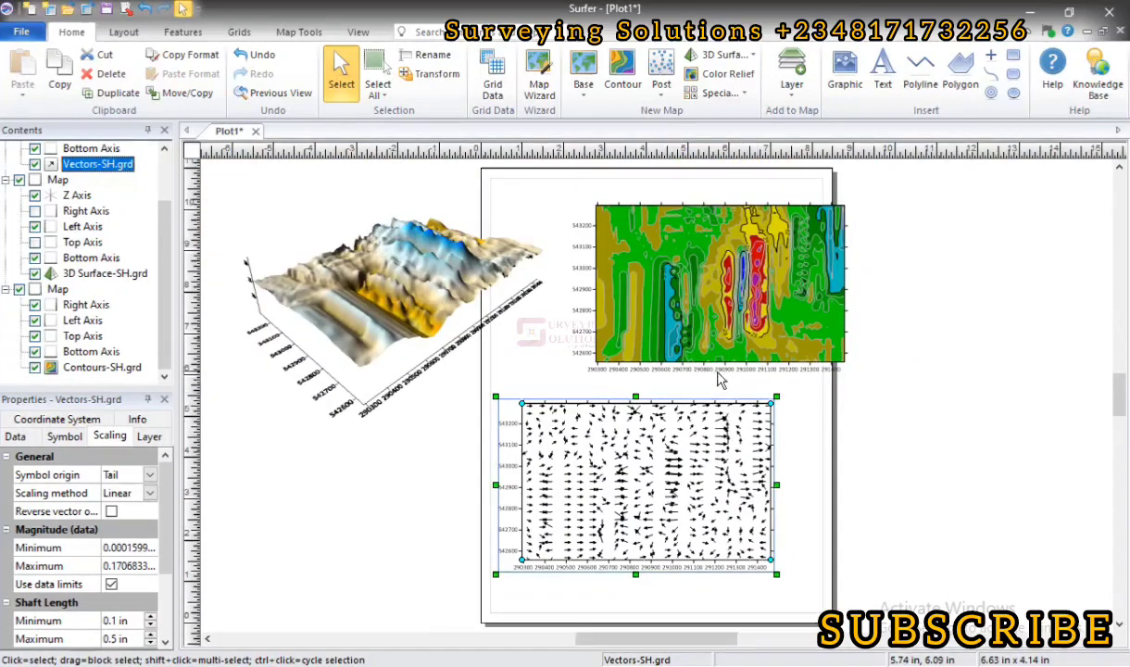
{"action": "left_click", "coordinate": [424, 290]}
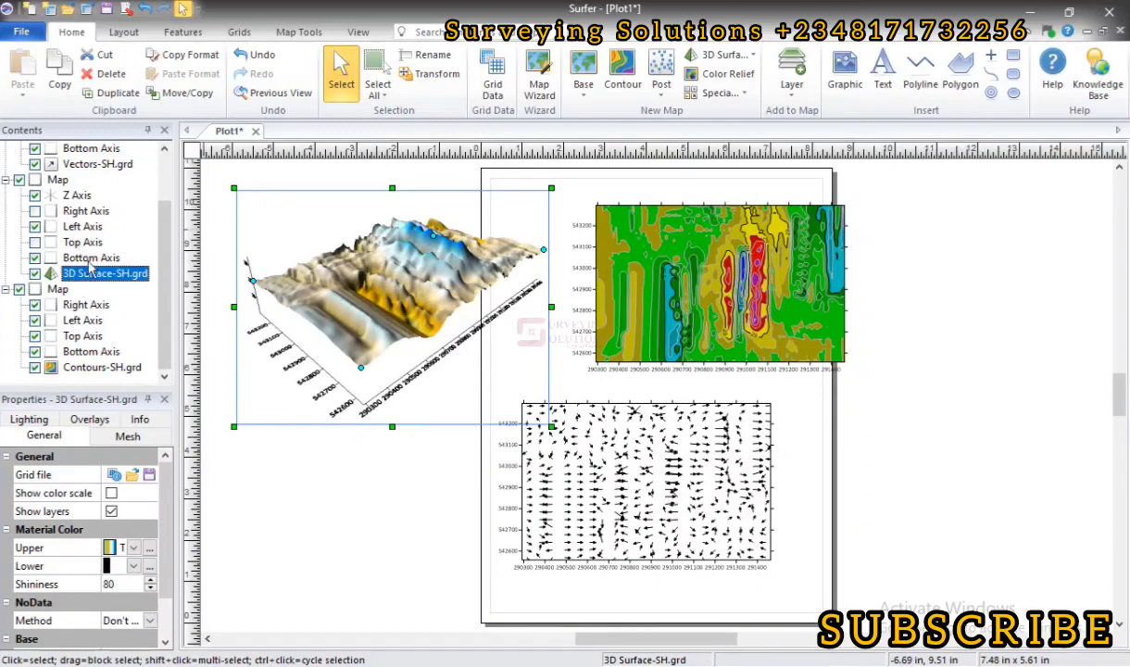
Drag Vectors-SH.grd into the 3D Surface-SH.grd map in Contents so the arrows overlay the surface.
{"action": "scroll", "coordinate": [92, 260], "scroll_direction": "up", "scroll_amount": 2}
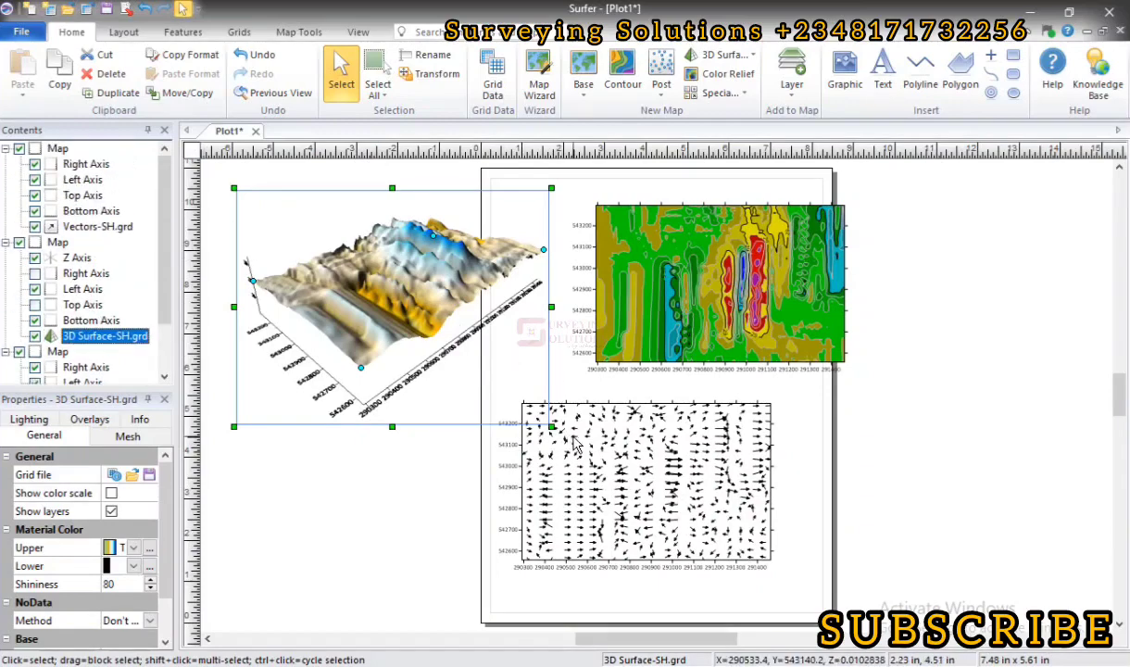
{"action": "left_click", "coordinate": [94, 227]}
{"action": "scroll", "coordinate": [69, 257], "scroll_direction": "down", "scroll_amount": 2}
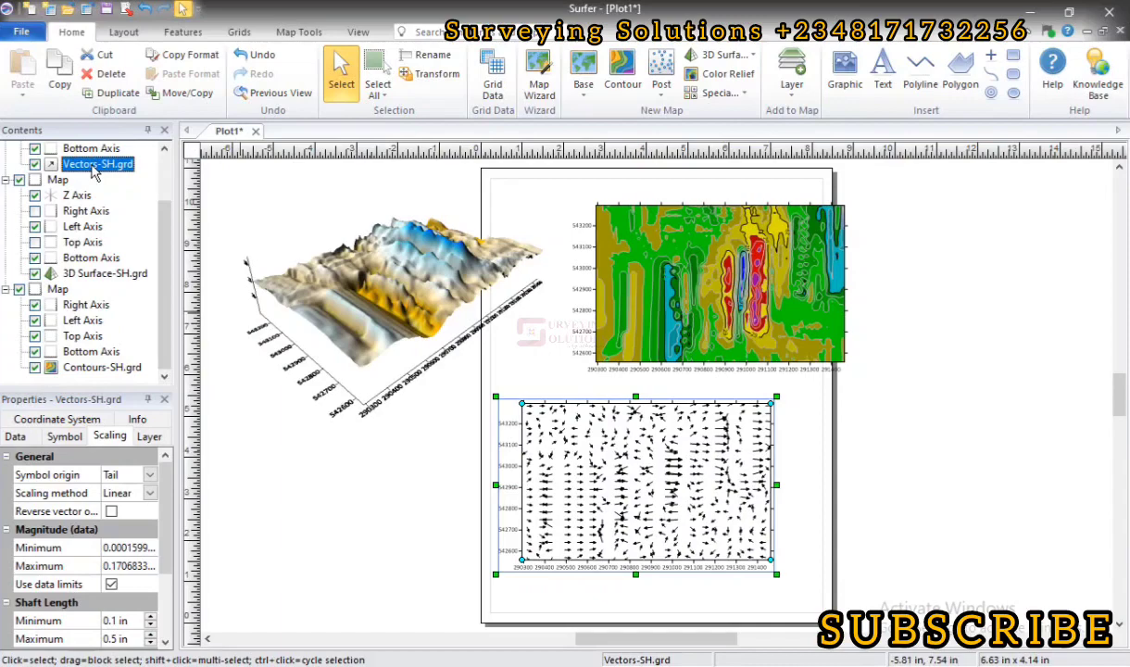
{"action": "left_click", "coordinate": [96, 275]}
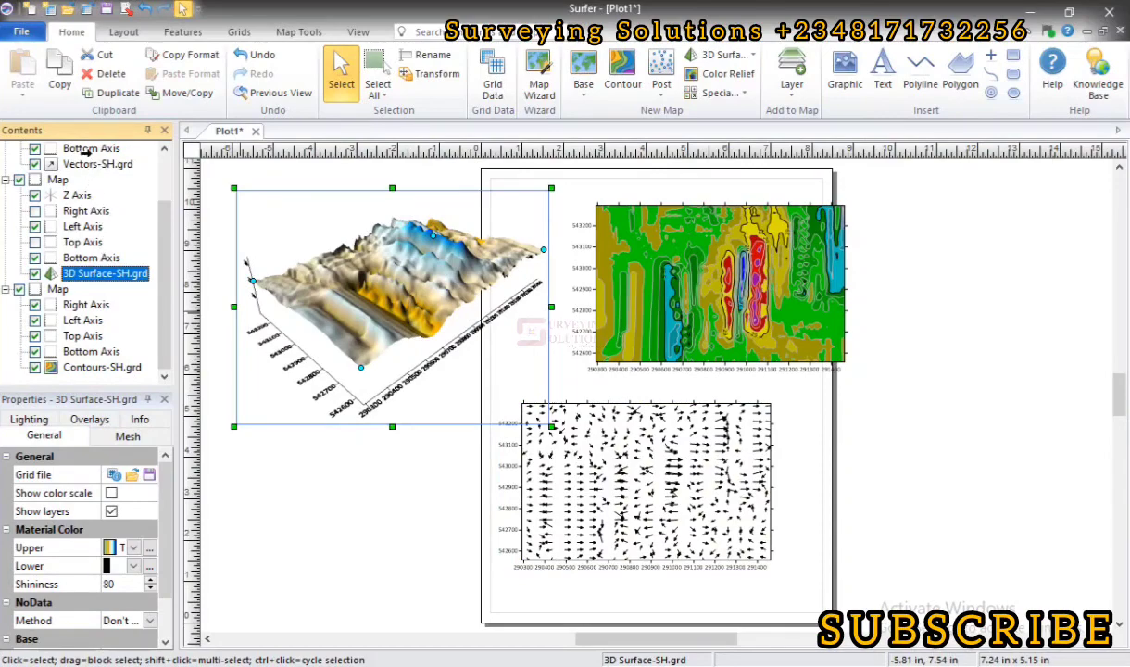
{"action": "left_click_drag", "start_coordinate": [83, 155], "coordinate": [85, 153]}
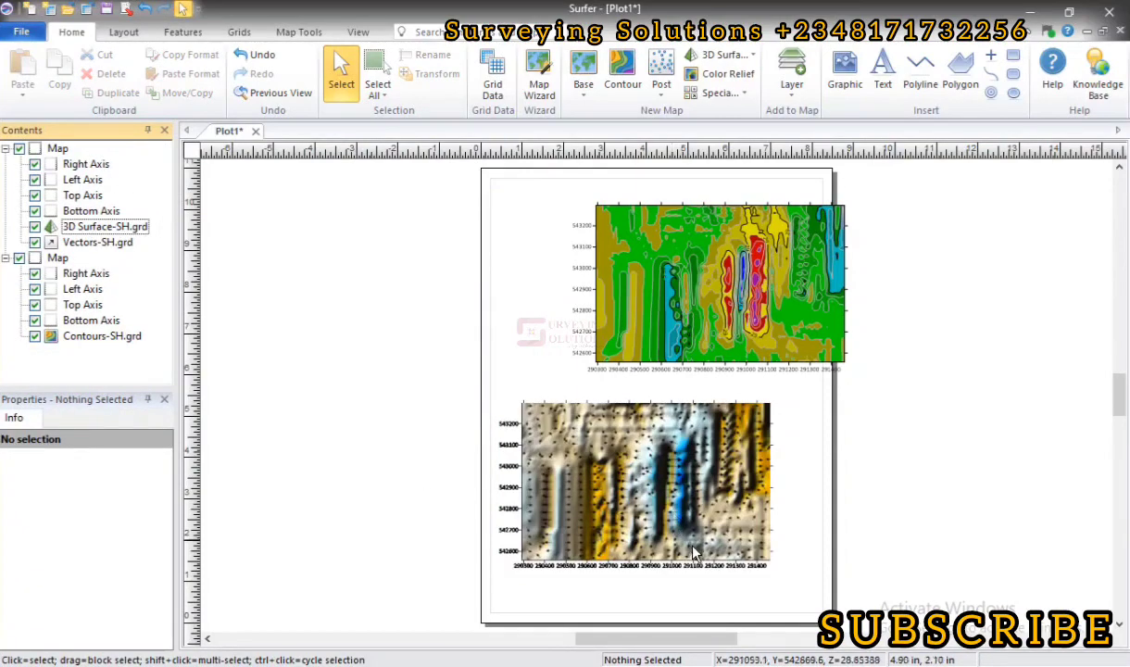
Zoom in on the combined map and bring up the Map Tools ribbon.
{"action": "scroll", "coordinate": [693, 553], "scroll_direction": "up", "scroll_amount": 2}
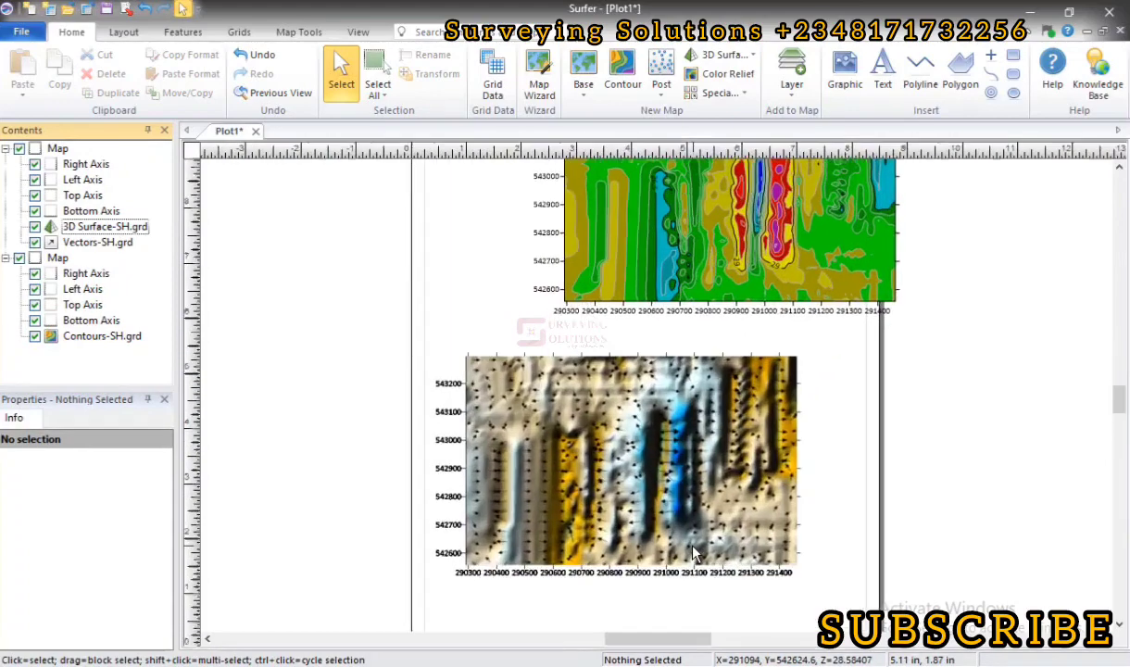
{"action": "scroll", "coordinate": [639, 560], "scroll_direction": "up", "scroll_amount": 2}
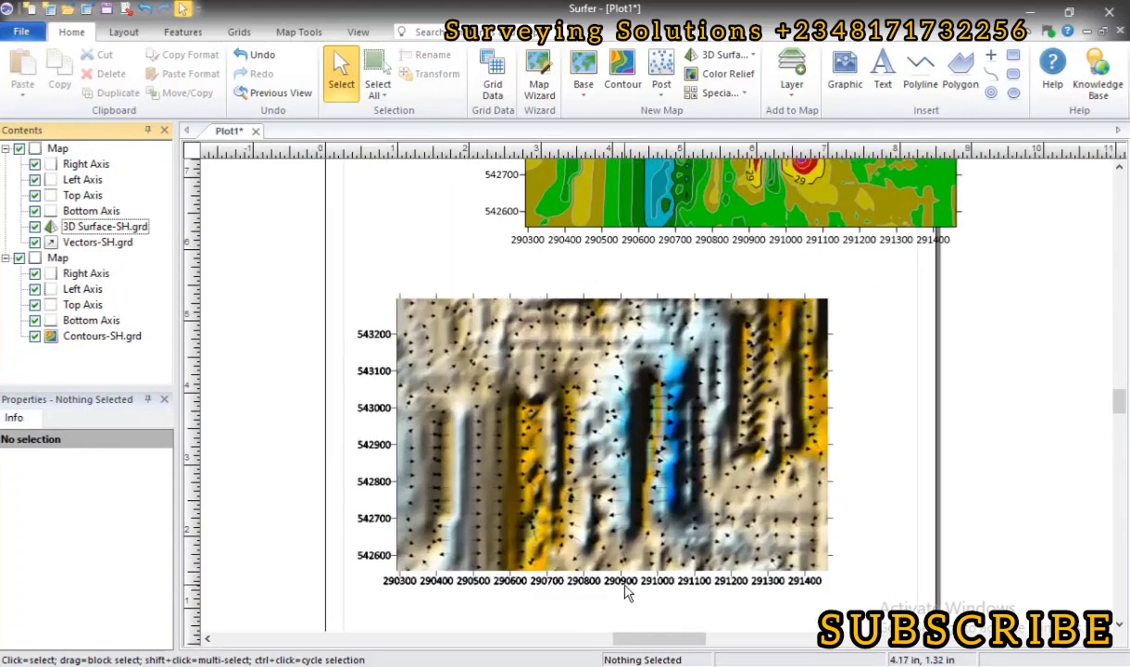
{"action": "scroll", "coordinate": [626, 593], "scroll_direction": "up", "scroll_amount": 1}
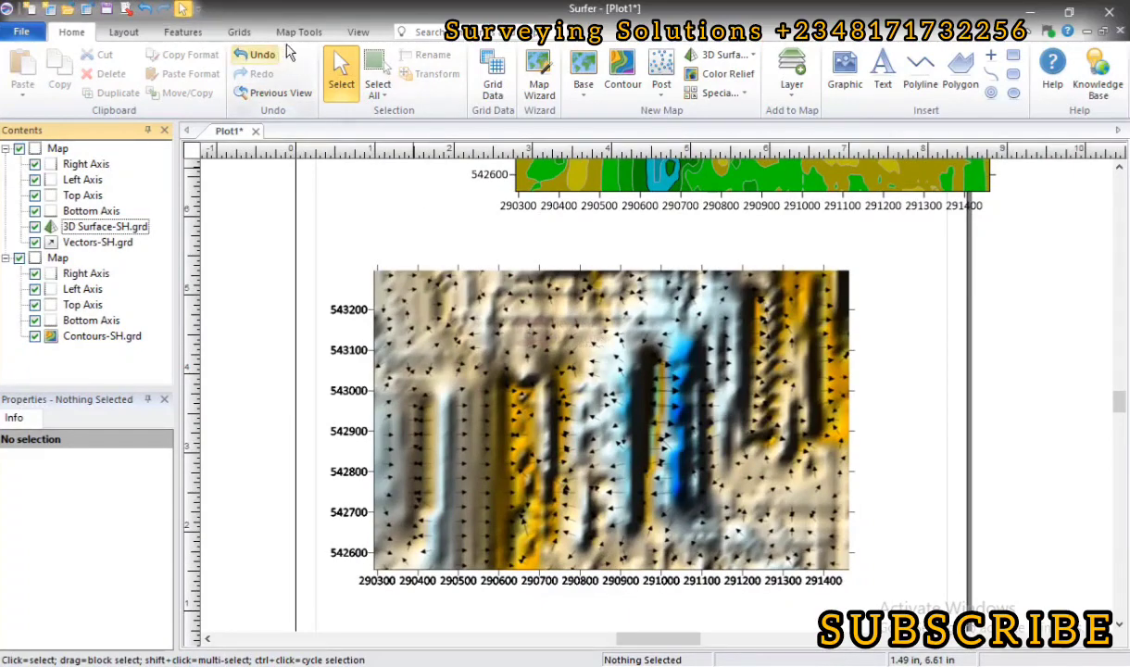
{"action": "left_click", "coordinate": [298, 33]}
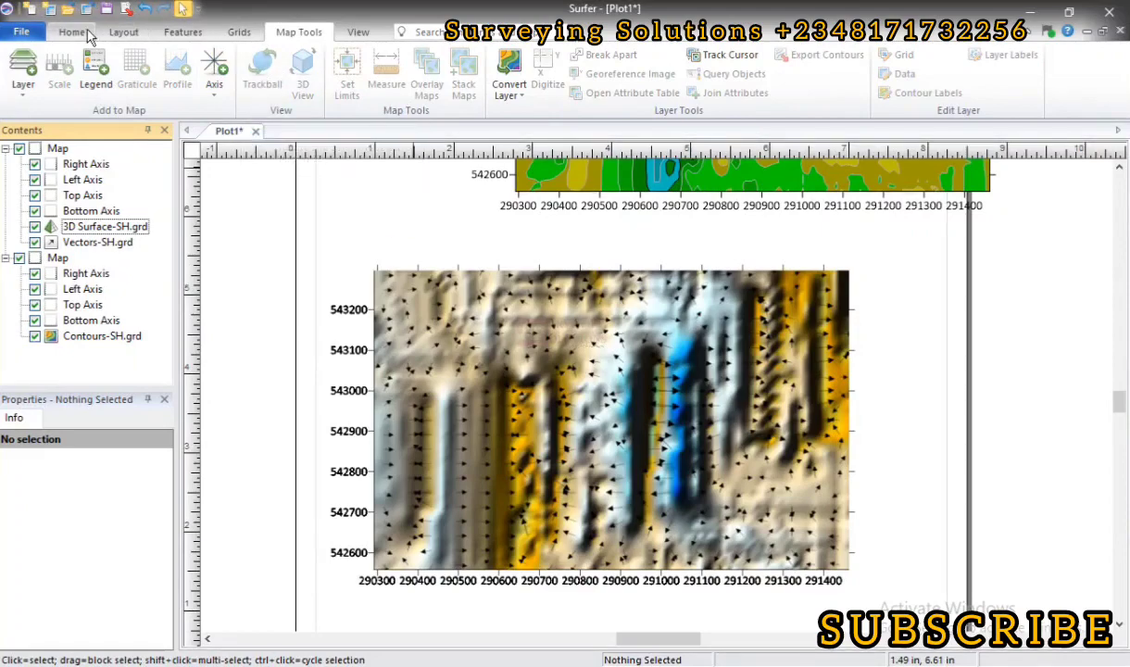
Tilt the 3D Surface-SH.grd map with Trackball into a low-angle perspective view.
{"action": "left_click", "coordinate": [82, 229]}
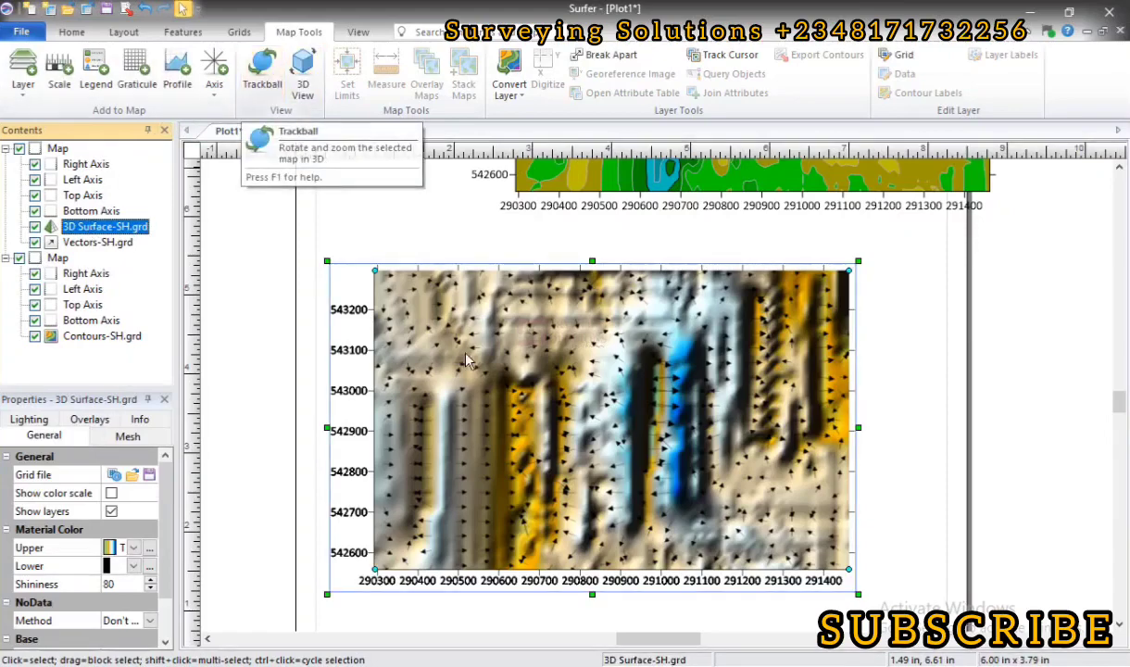
{"action": "left_click_drag", "start_coordinate": [518, 488], "coordinate": [515, 468]}
{"action": "left_click", "coordinate": [262, 74]}
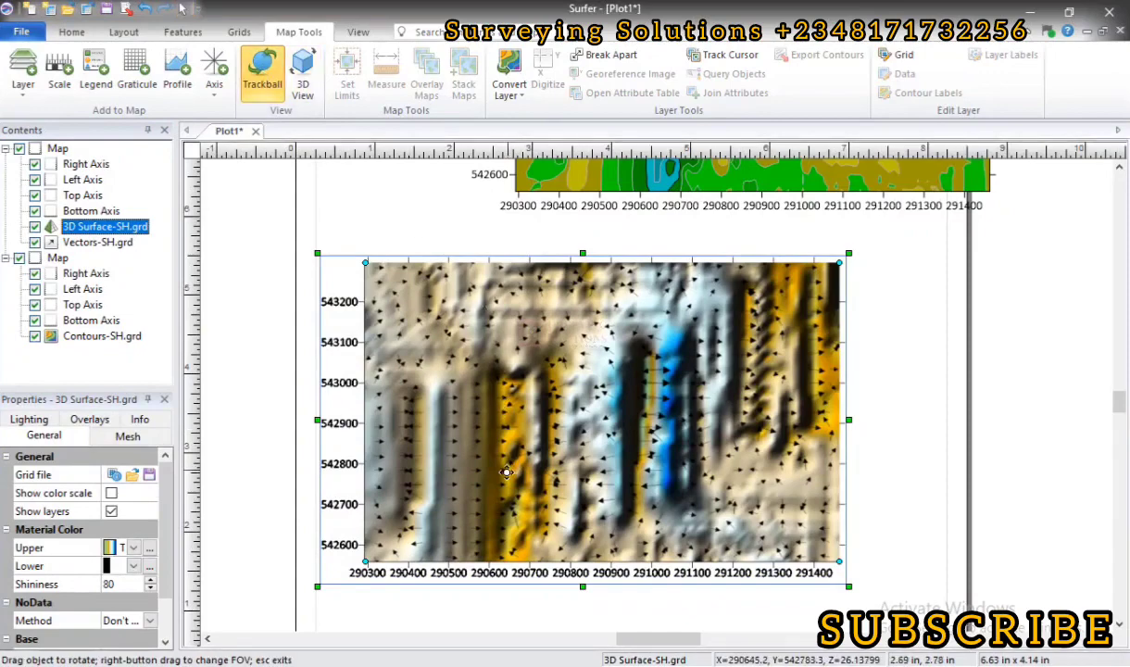
{"action": "left_click_drag", "start_coordinate": [506, 387], "coordinate": [500, 290]}
{"action": "left_click_drag", "start_coordinate": [543, 461], "coordinate": [536, 334]}
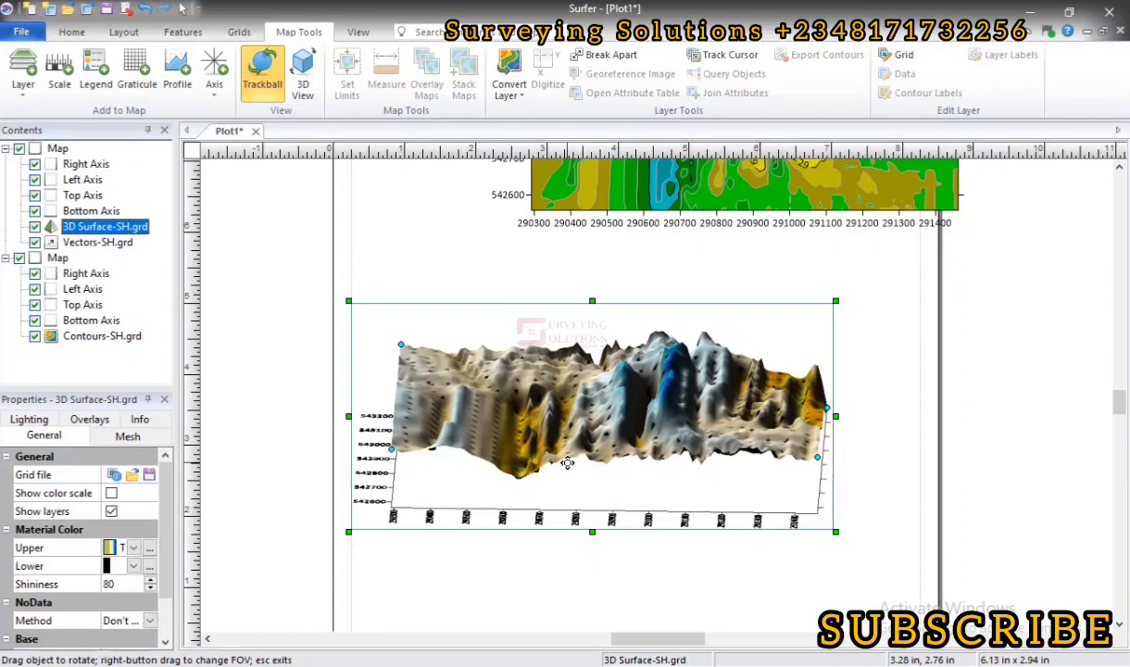
Zoom in and drag the perspective surface-and-vector map leftward in two moves.
{"action": "scroll", "coordinate": [574, 458], "scroll_direction": "up", "scroll_amount": 1}
{"action": "scroll", "coordinate": [580, 454], "scroll_direction": "up", "scroll_amount": 1}
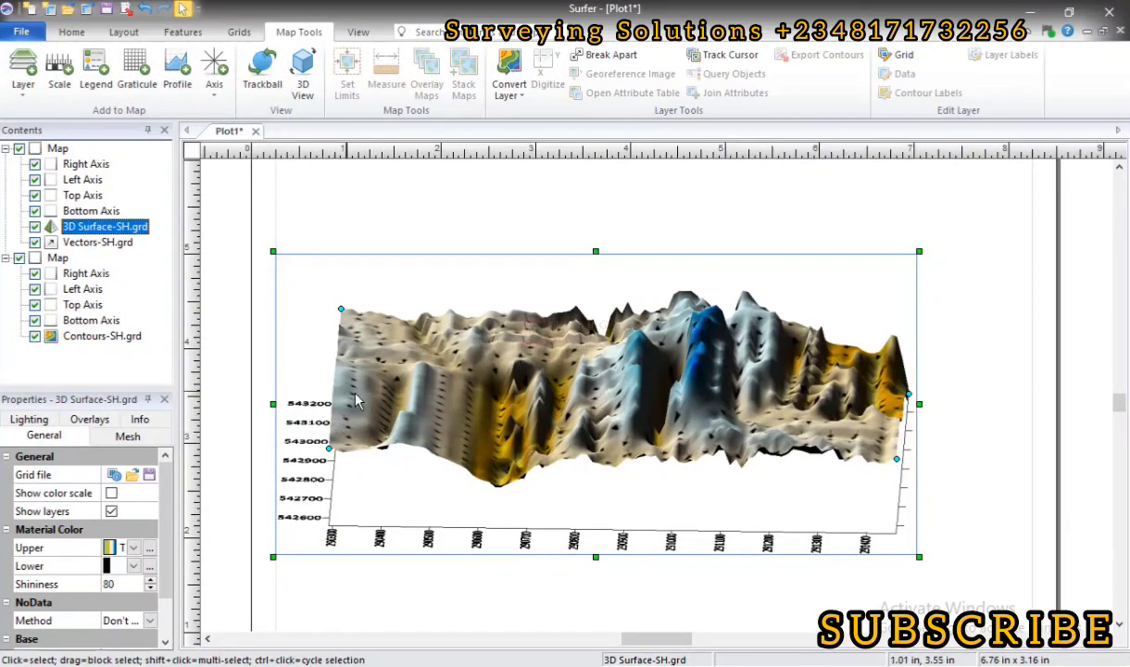
{"action": "scroll", "coordinate": [359, 414], "scroll_direction": "up", "scroll_amount": 1}
{"action": "scroll", "coordinate": [358, 412], "scroll_direction": "up", "scroll_amount": 1}
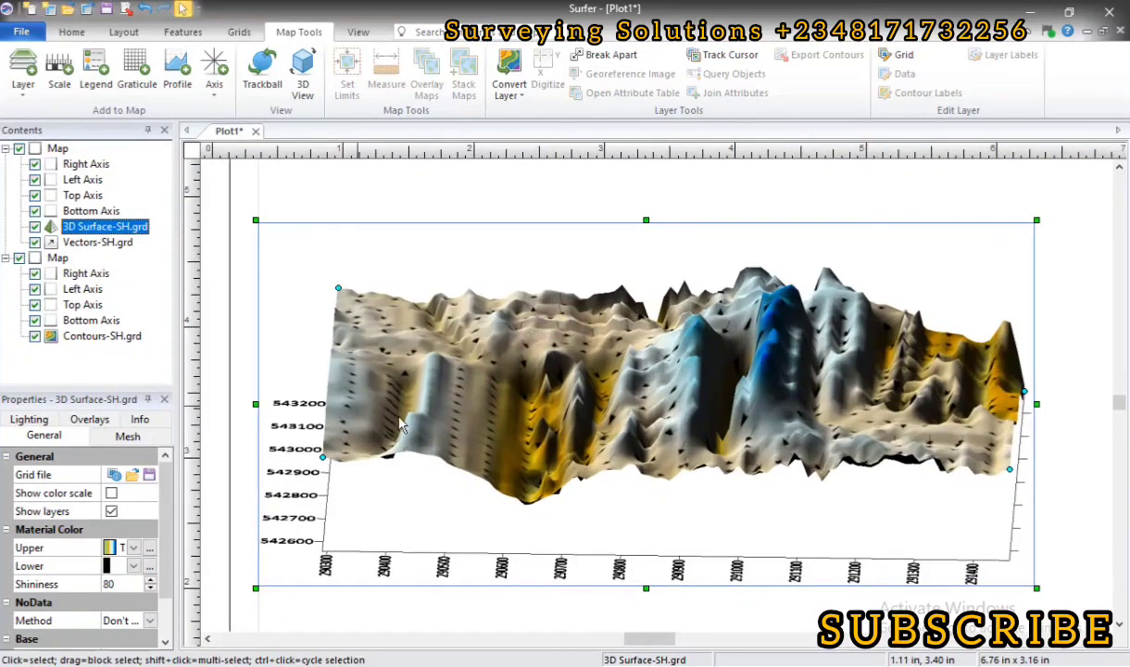
{"action": "scroll", "coordinate": [401, 425], "scroll_direction": "up", "scroll_amount": 1}
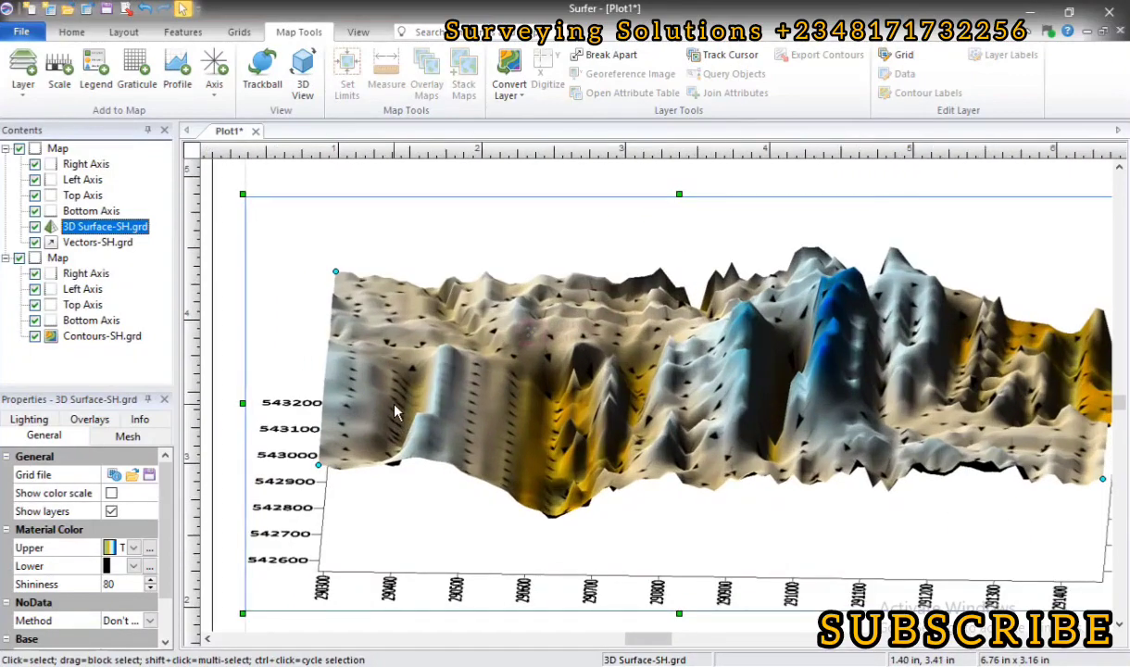
{"action": "scroll", "coordinate": [395, 412], "scroll_direction": "up", "scroll_amount": 1}
{"action": "scroll", "coordinate": [336, 394], "scroll_direction": "up", "scroll_amount": 1}
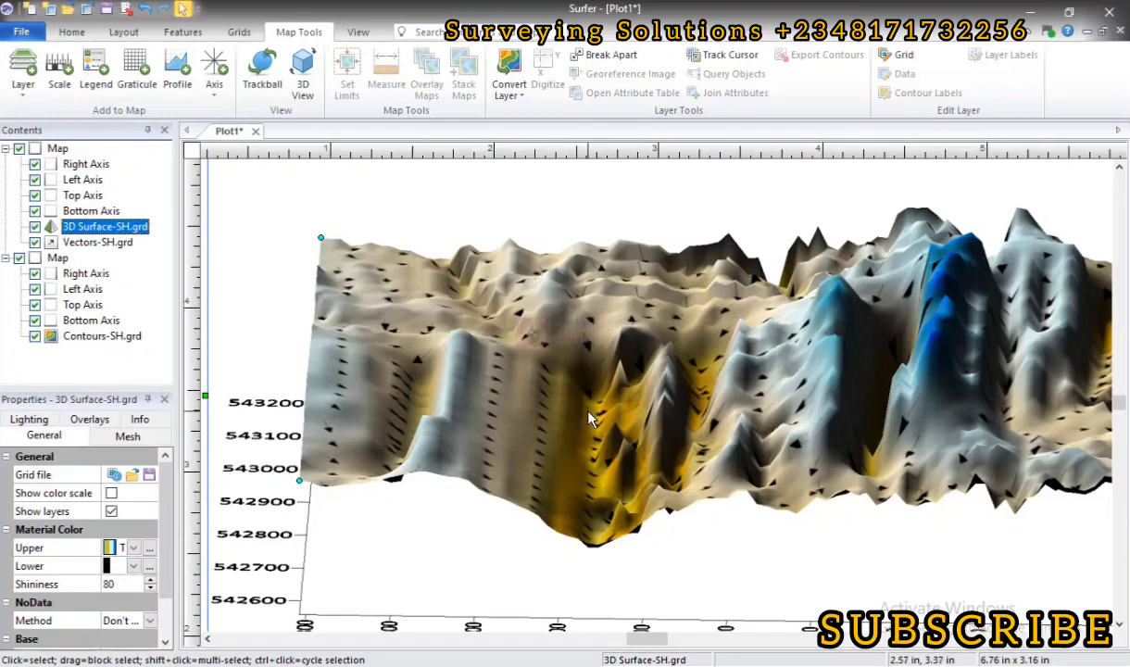
{"action": "left_click_drag", "start_coordinate": [931, 425], "coordinate": [748, 407]}
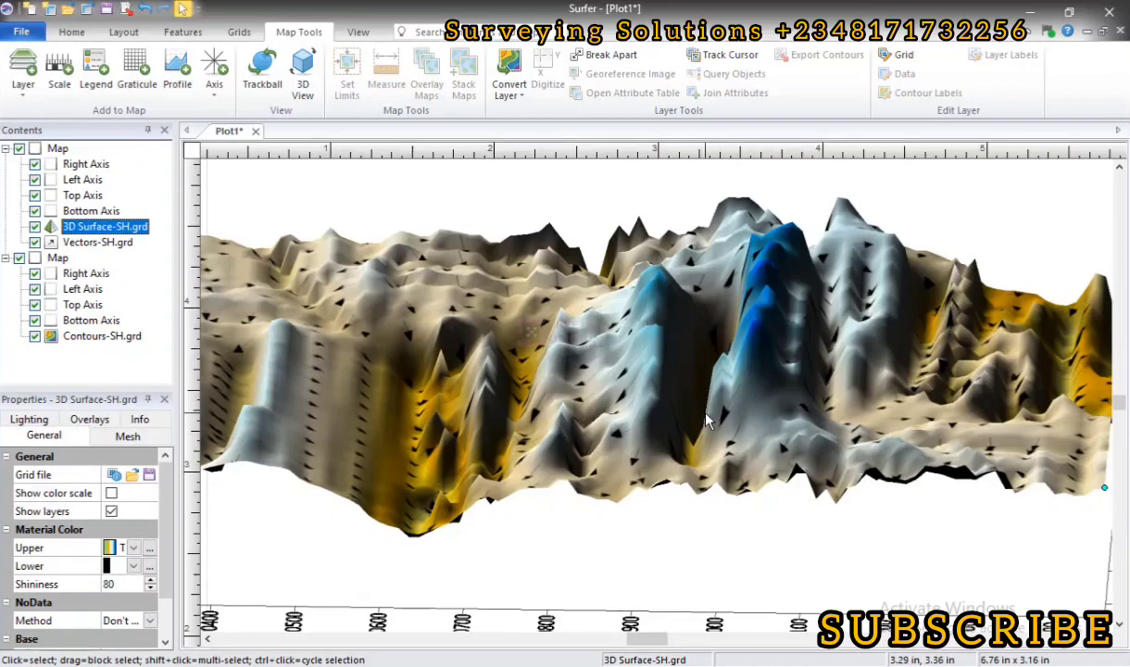
{"action": "left_click_drag", "start_coordinate": [795, 391], "coordinate": [726, 394]}
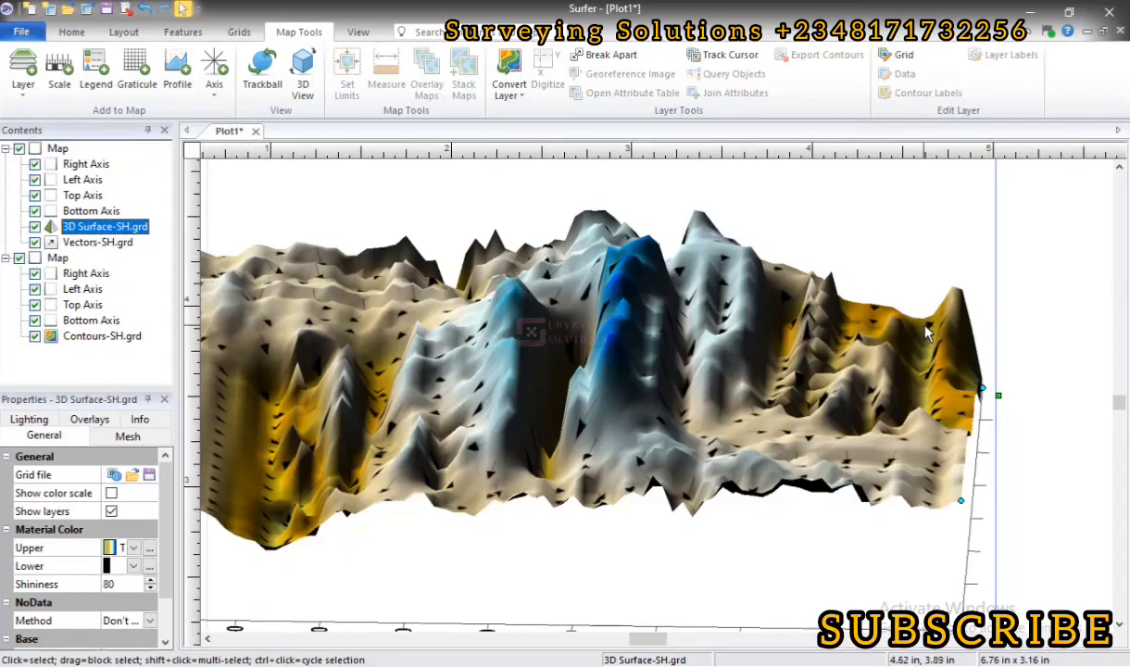
Drag the 3D surface map right and down to sit directly beneath the ChromaDepth contour map.
{"action": "scroll", "coordinate": [926, 334], "scroll_direction": "up", "scroll_amount": 1}
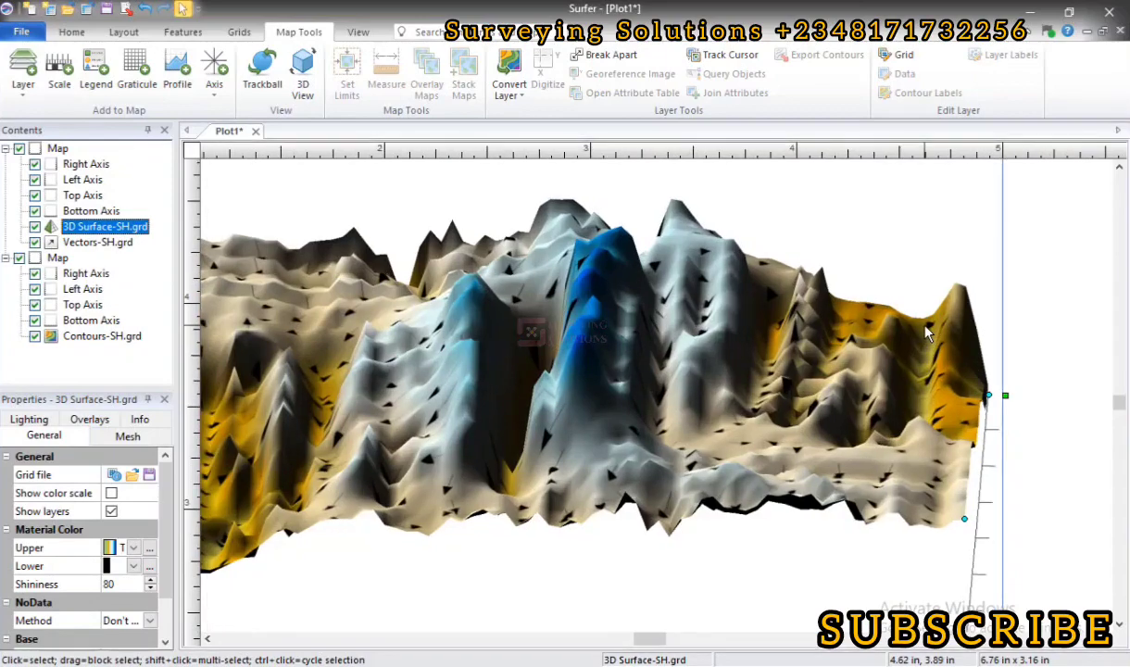
{"action": "scroll", "coordinate": [926, 333], "scroll_direction": "up", "scroll_amount": 1}
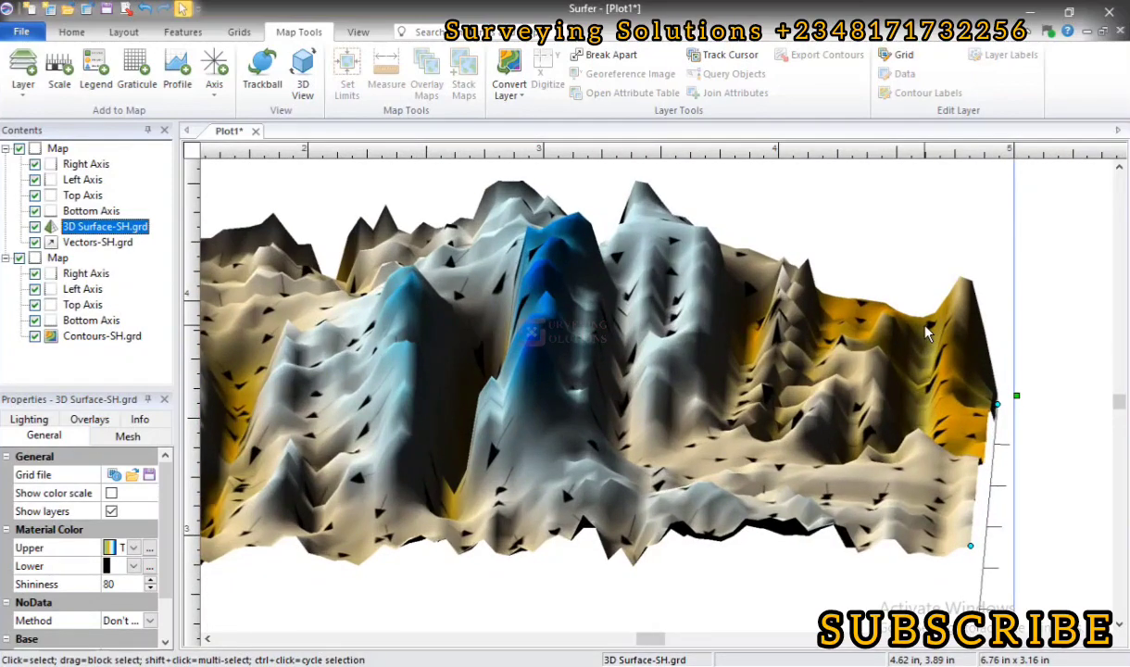
{"action": "scroll", "coordinate": [651, 281], "scroll_direction": "up", "scroll_amount": 1}
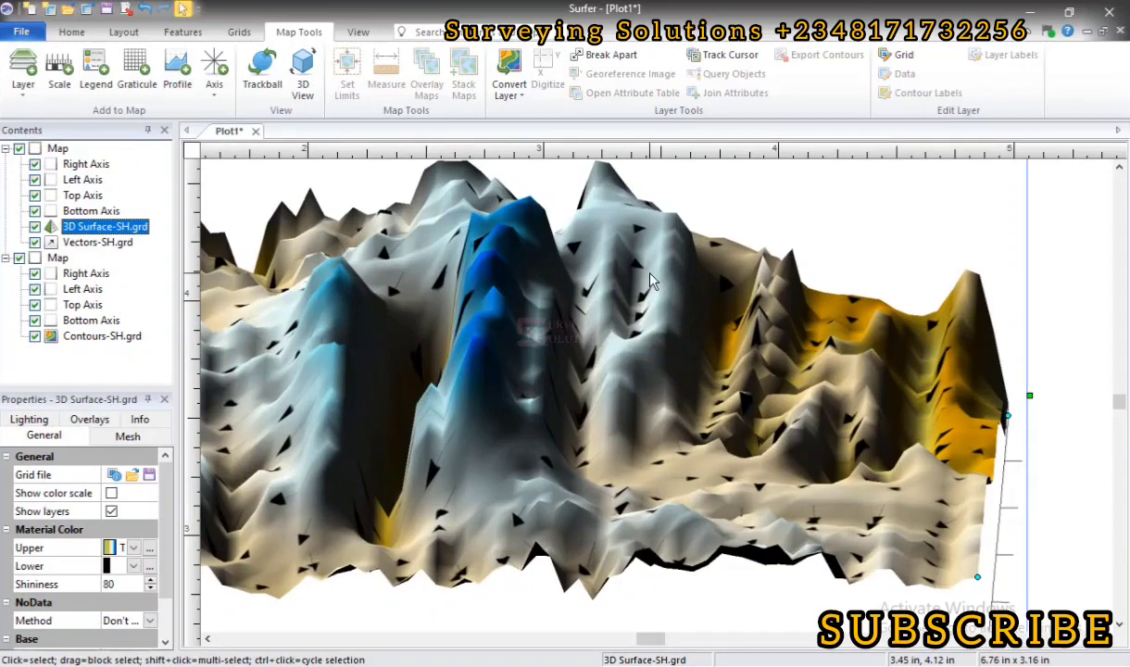
{"action": "scroll", "coordinate": [654, 280], "scroll_direction": "down", "scroll_amount": 1}
{"action": "scroll", "coordinate": [654, 280], "scroll_direction": "down", "scroll_amount": 1}
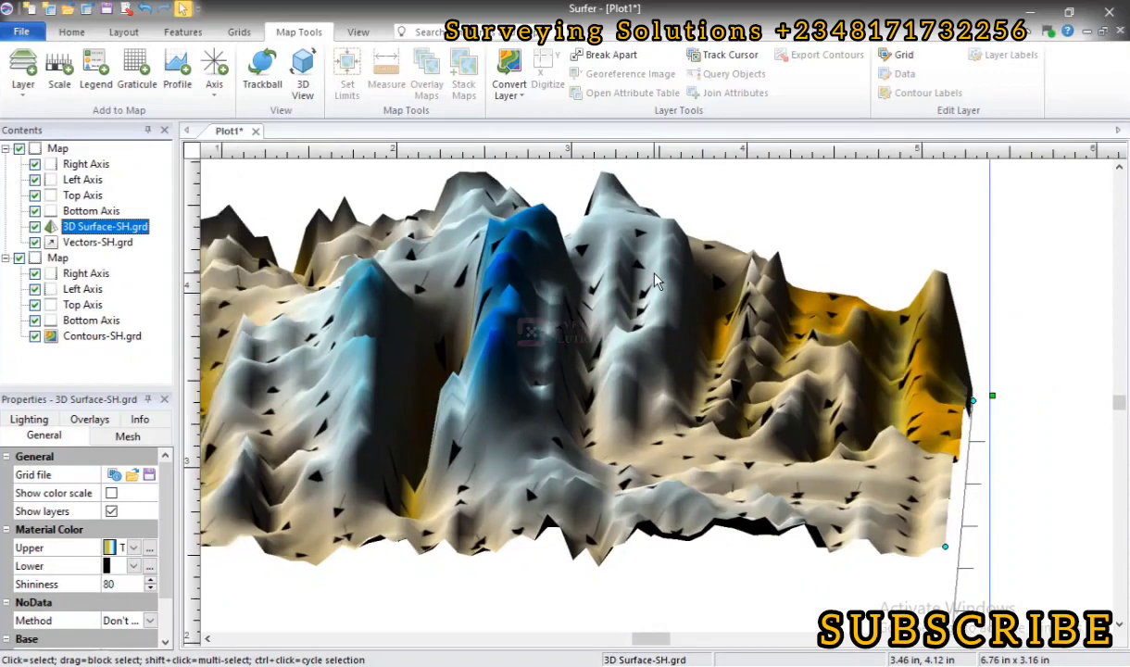
{"action": "scroll", "coordinate": [654, 281], "scroll_direction": "down", "scroll_amount": 1}
{"action": "scroll", "coordinate": [654, 280], "scroll_direction": "down", "scroll_amount": 1}
{"action": "scroll", "coordinate": [654, 281], "scroll_direction": "down", "scroll_amount": 2}
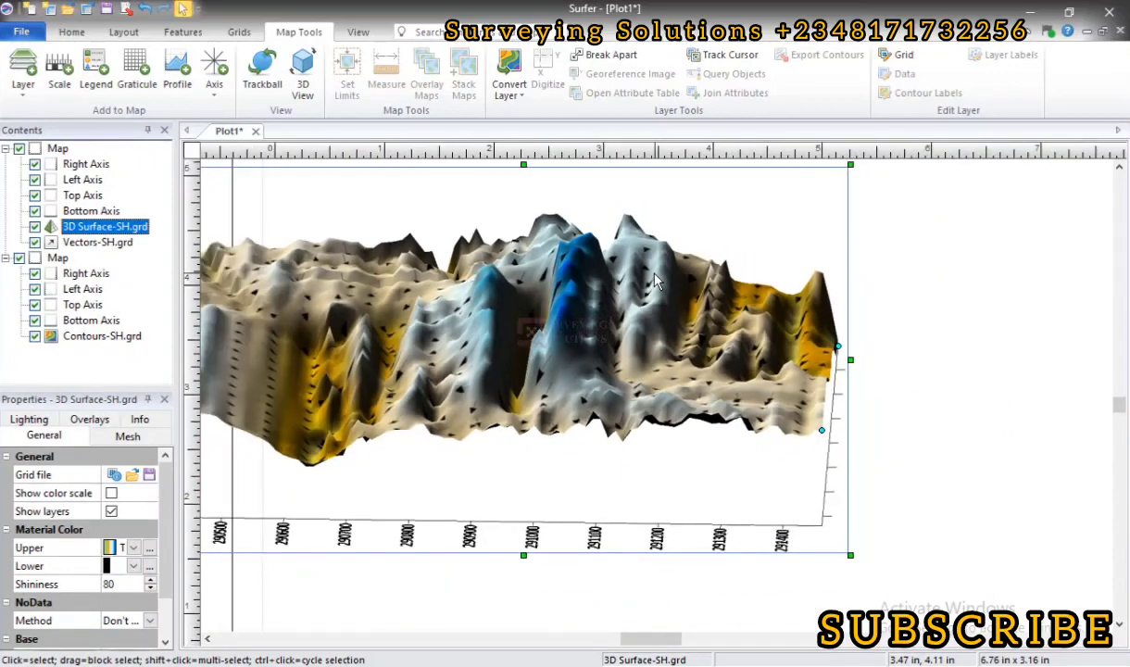
{"action": "scroll", "coordinate": [653, 281], "scroll_direction": "down", "scroll_amount": 1}
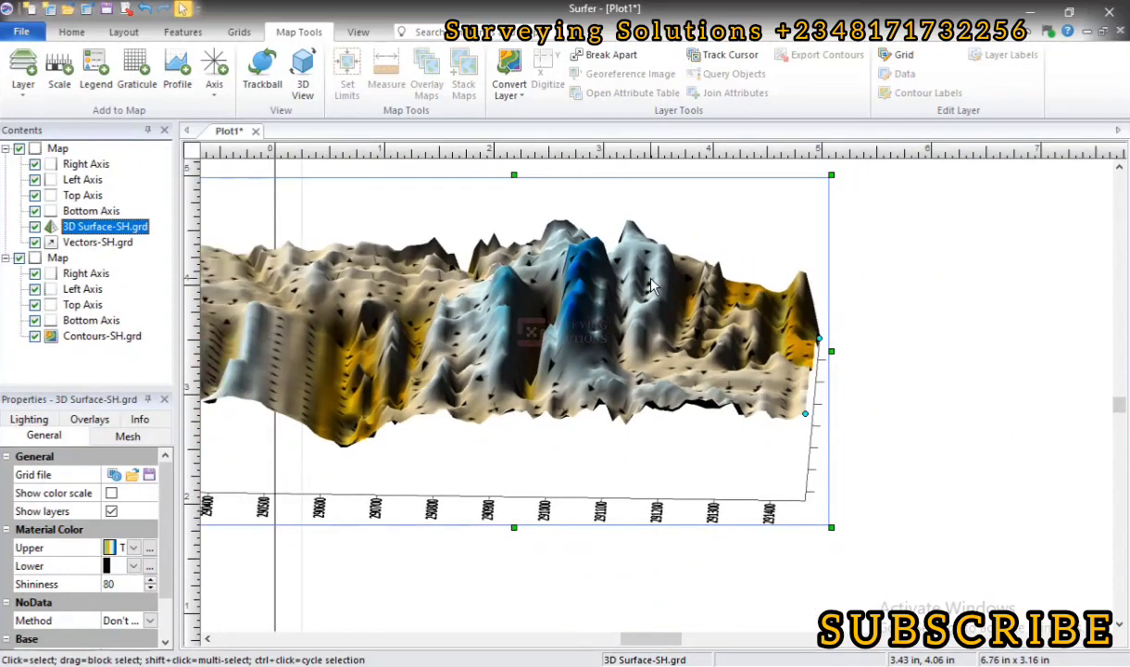
{"action": "scroll", "coordinate": [525, 321], "scroll_direction": "down", "scroll_amount": 1}
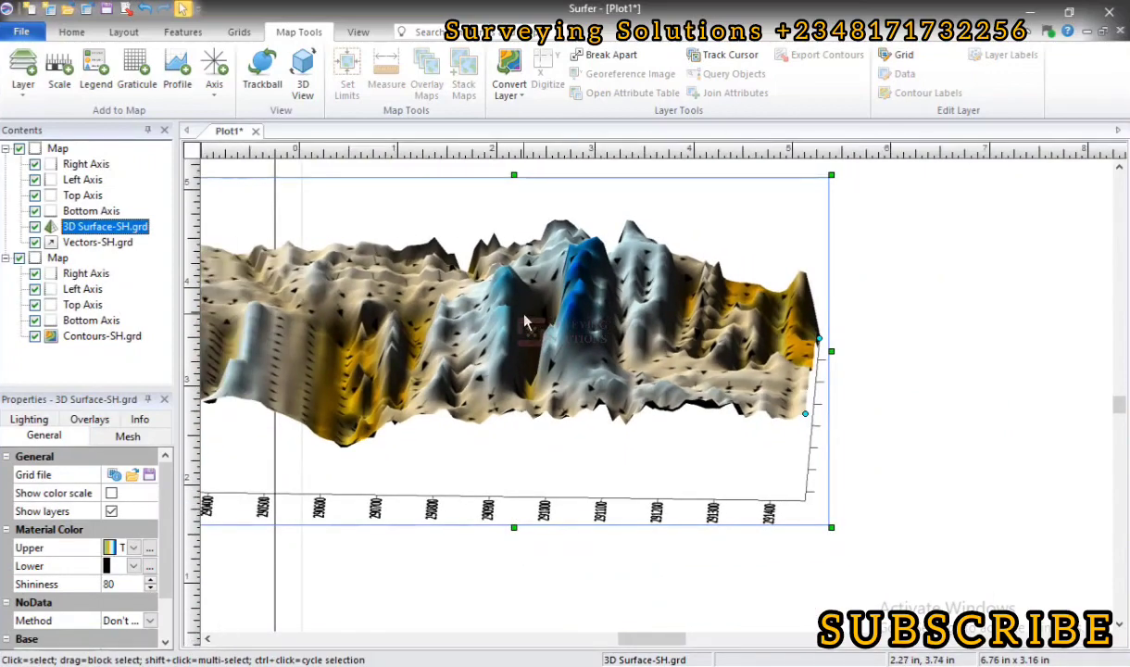
{"action": "scroll", "coordinate": [525, 322], "scroll_direction": "down", "scroll_amount": 1}
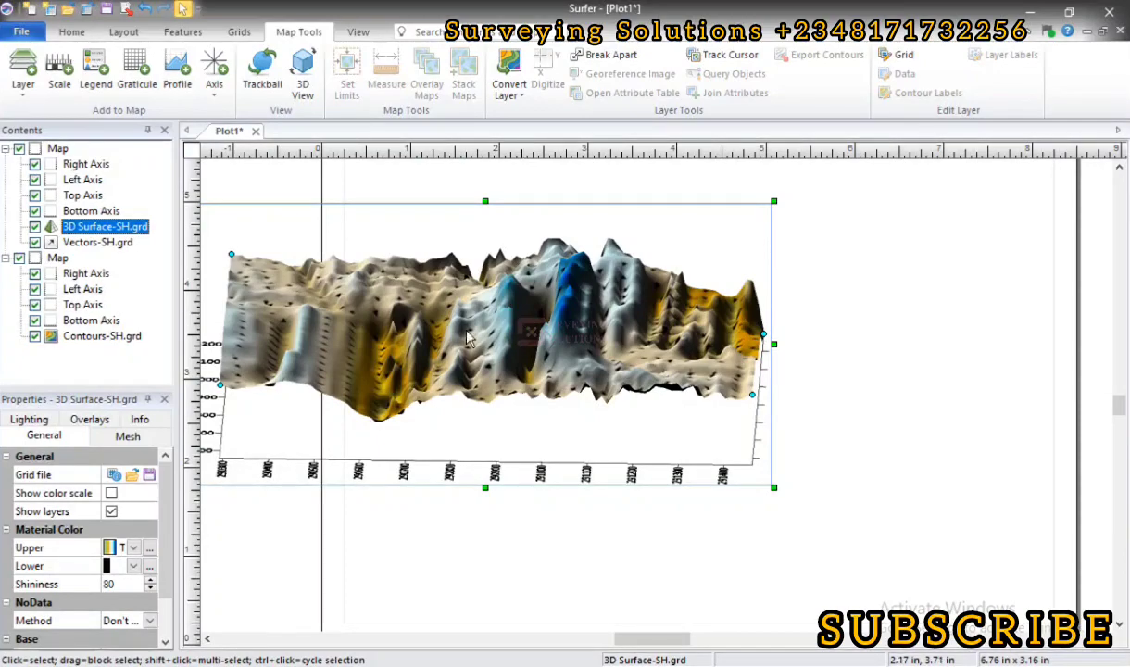
{"action": "left_click_drag", "start_coordinate": [416, 340], "coordinate": [590, 361]}
{"action": "scroll", "coordinate": [589, 343], "scroll_direction": "down", "scroll_amount": 1}
{"action": "scroll", "coordinate": [433, 318], "scroll_direction": "down", "scroll_amount": 1}
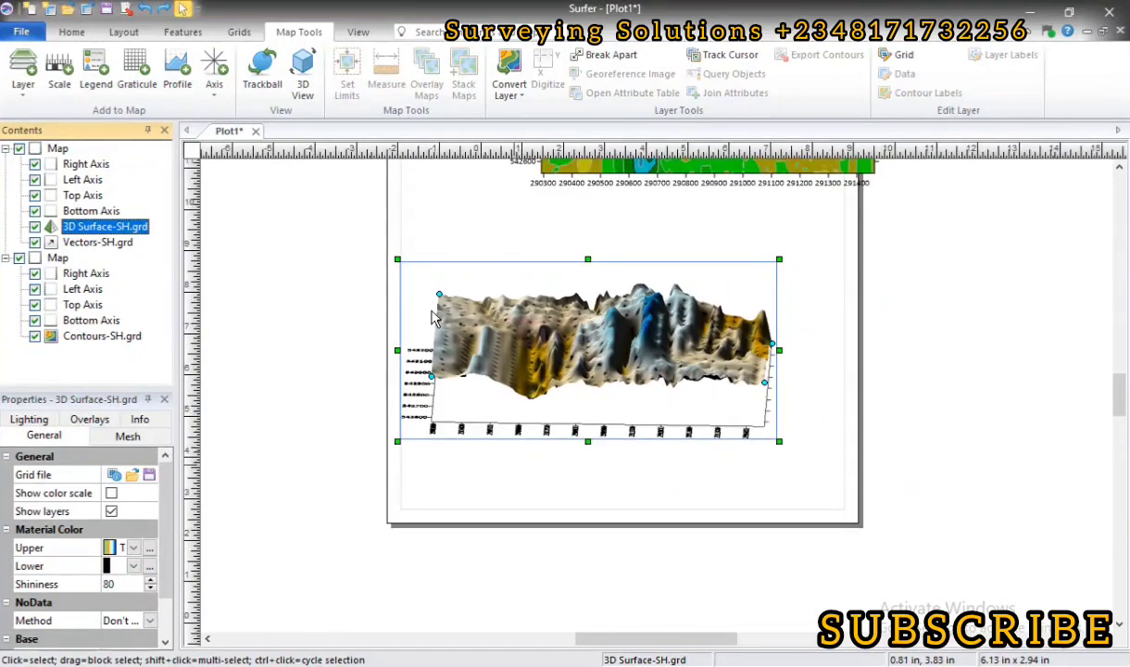
{"action": "scroll", "coordinate": [432, 318], "scroll_direction": "down", "scroll_amount": 1}
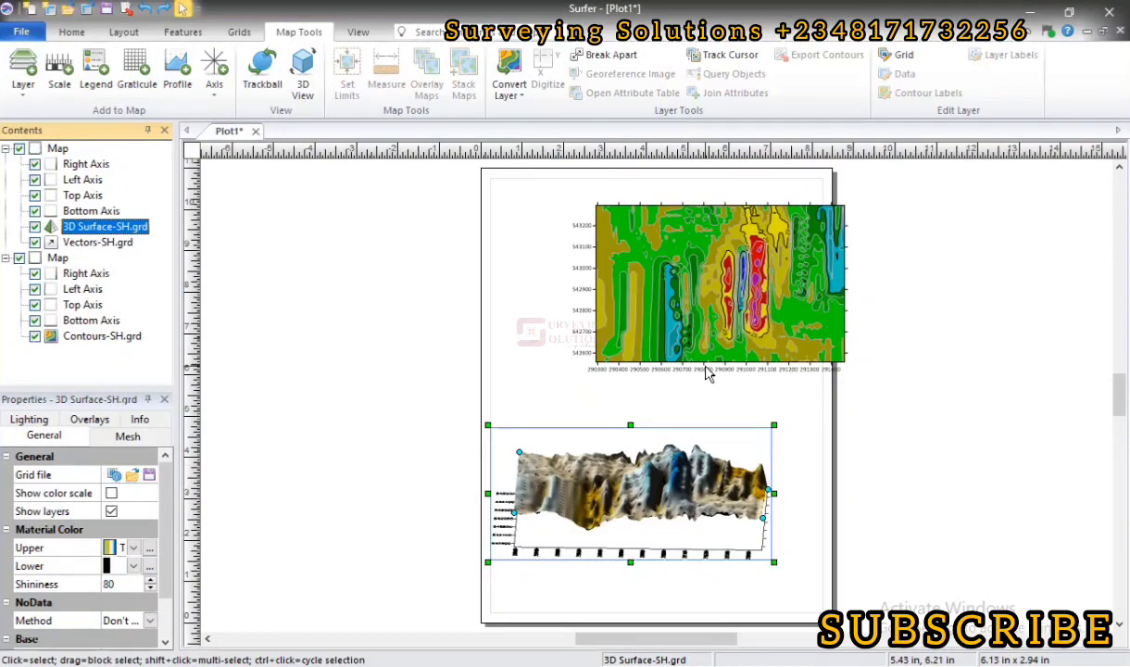
Return to the Home tools and zoom in and out to review the contour and 3D surface layout.
{"action": "left_click", "coordinate": [74, 34]}
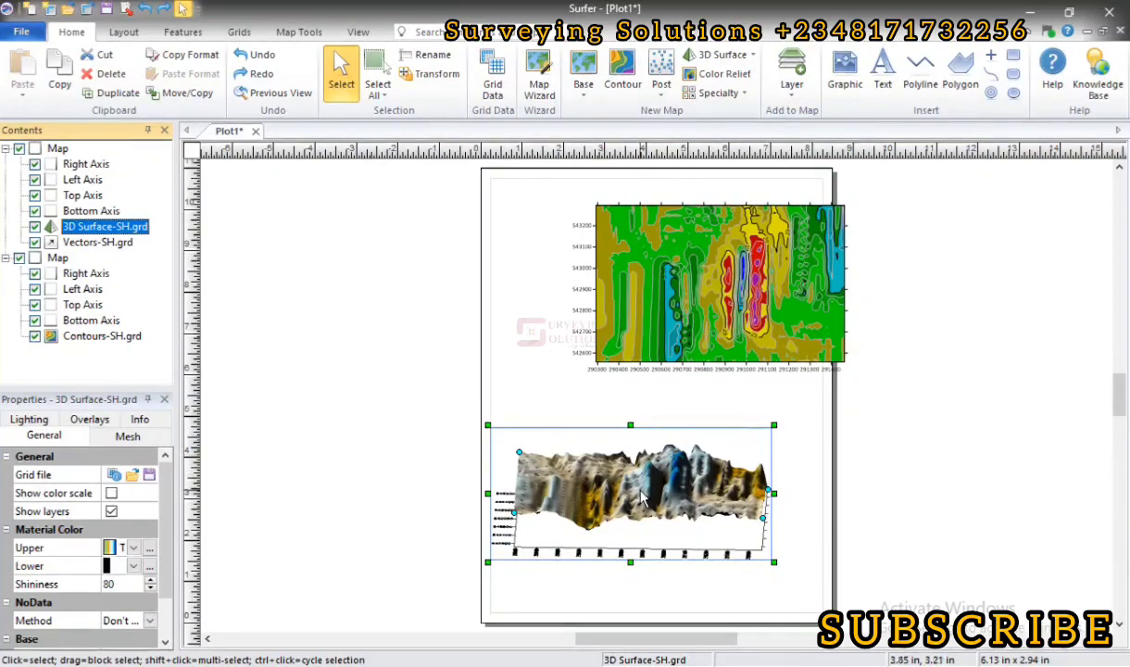
{"action": "scroll", "coordinate": [651, 530], "scroll_direction": "up", "scroll_amount": 3}
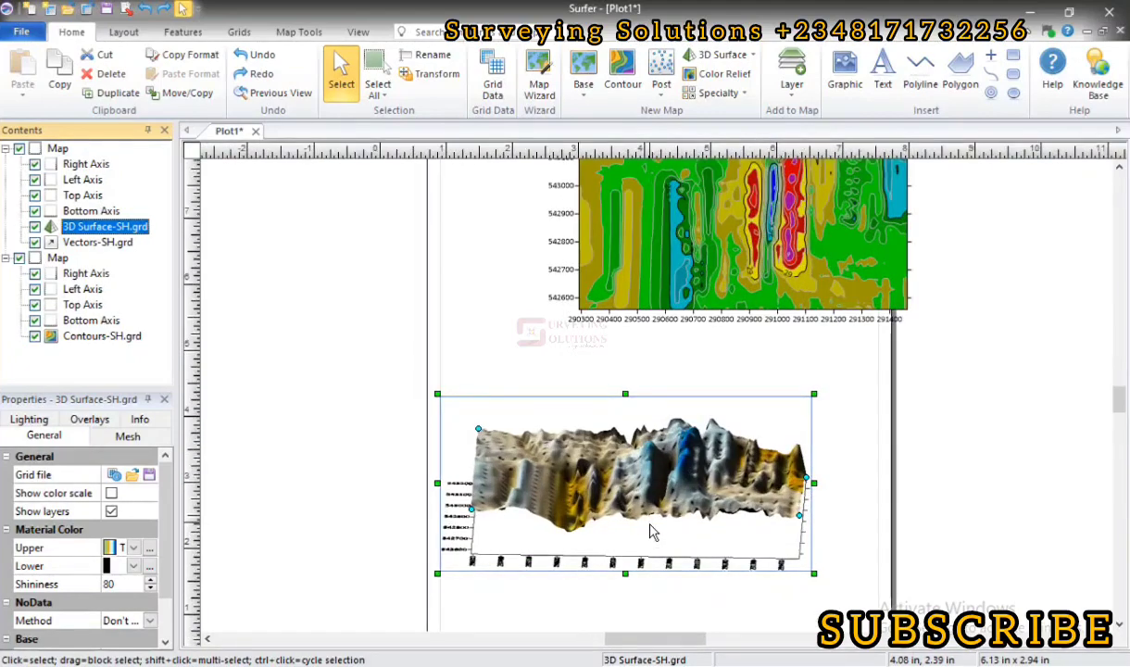
{"action": "scroll", "coordinate": [651, 531], "scroll_direction": "up", "scroll_amount": 2}
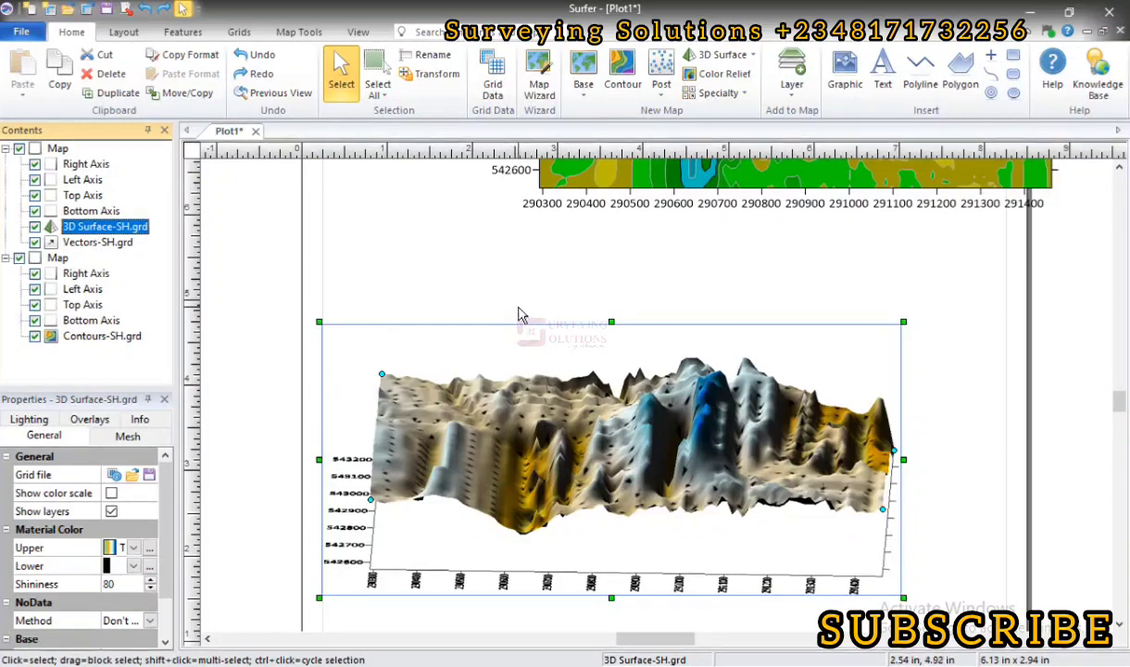
{"action": "scroll", "coordinate": [519, 315], "scroll_direction": "down", "scroll_amount": 3}
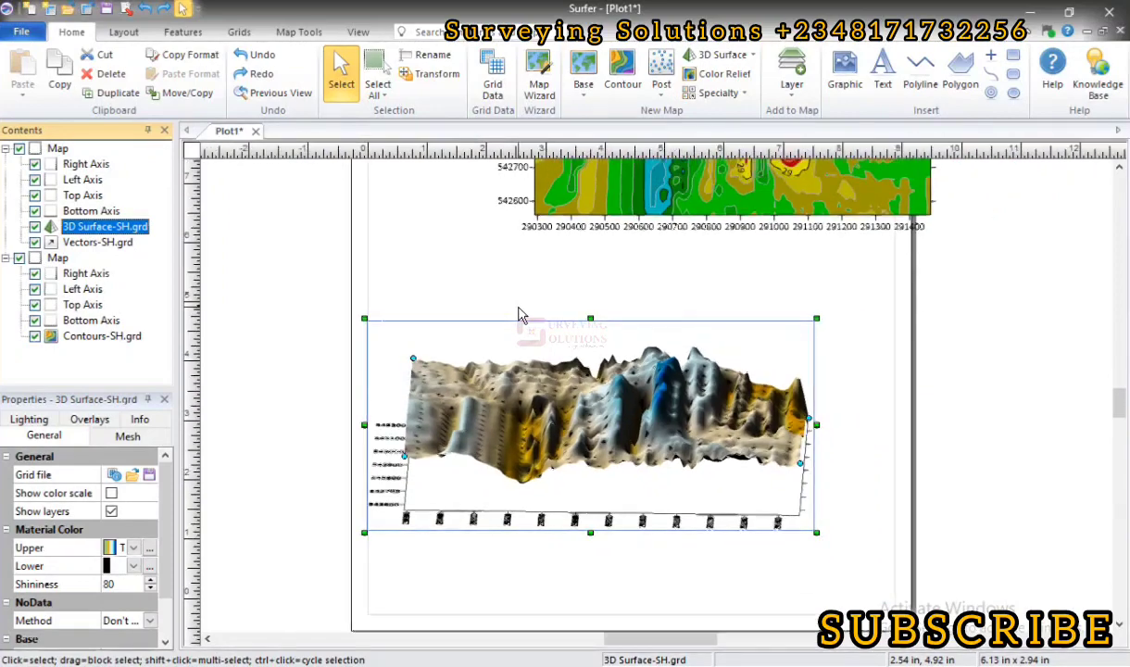
{"action": "scroll", "coordinate": [518, 315], "scroll_direction": "down", "scroll_amount": 3}
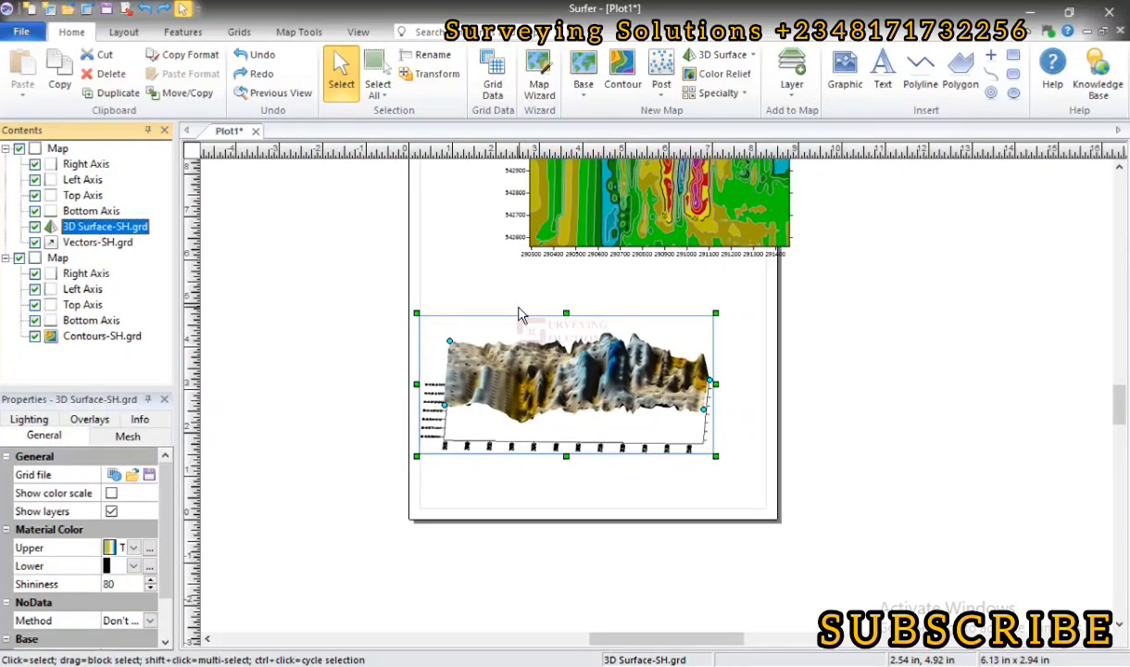